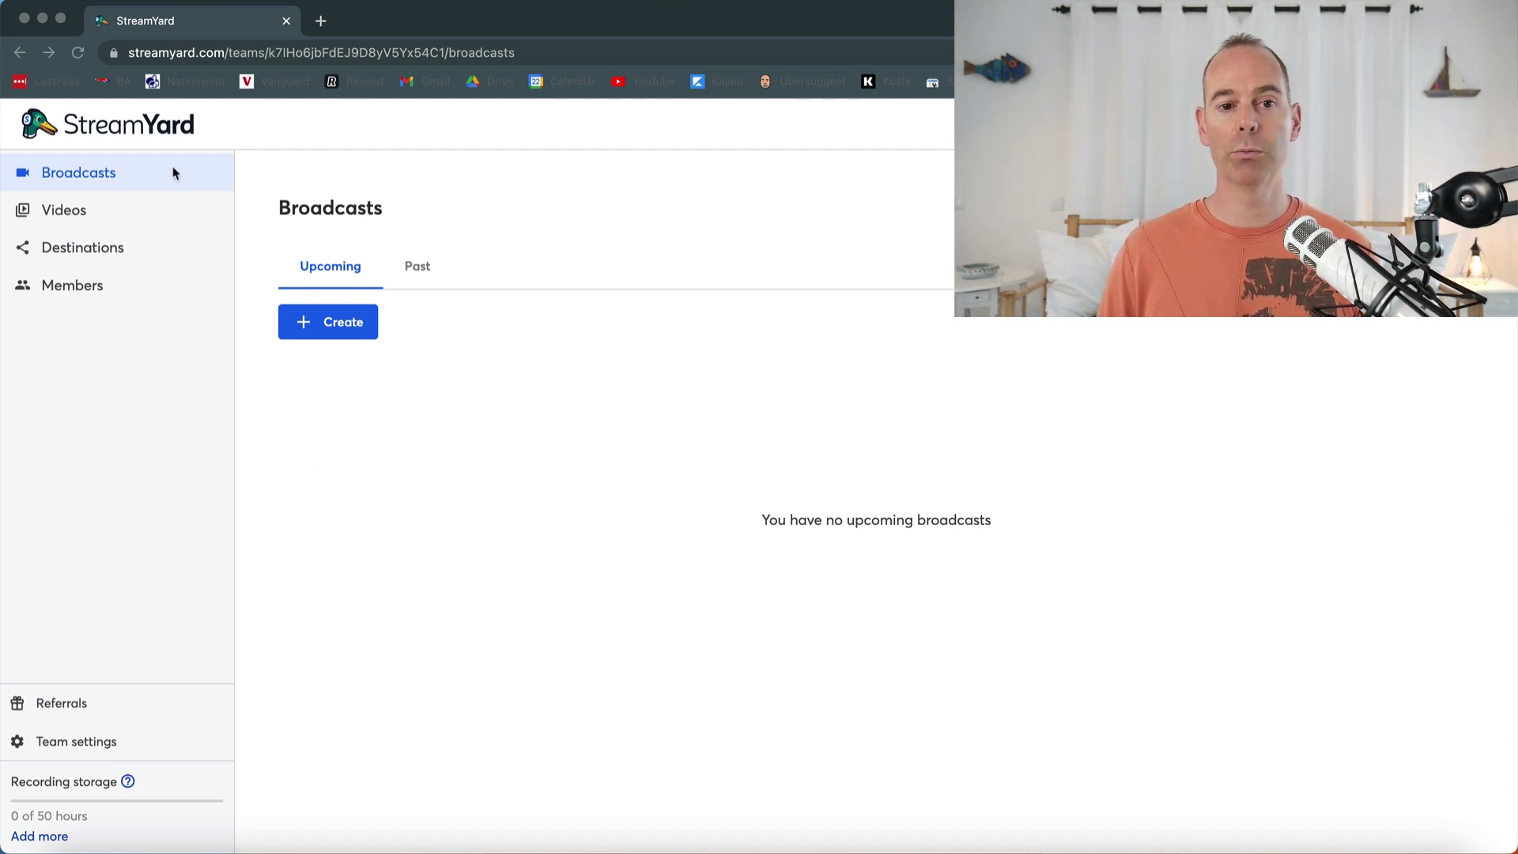
# - Choose Facebook, LinkedIn and YouTube as the broadcast destinations
pyautogui.click(72, 253)
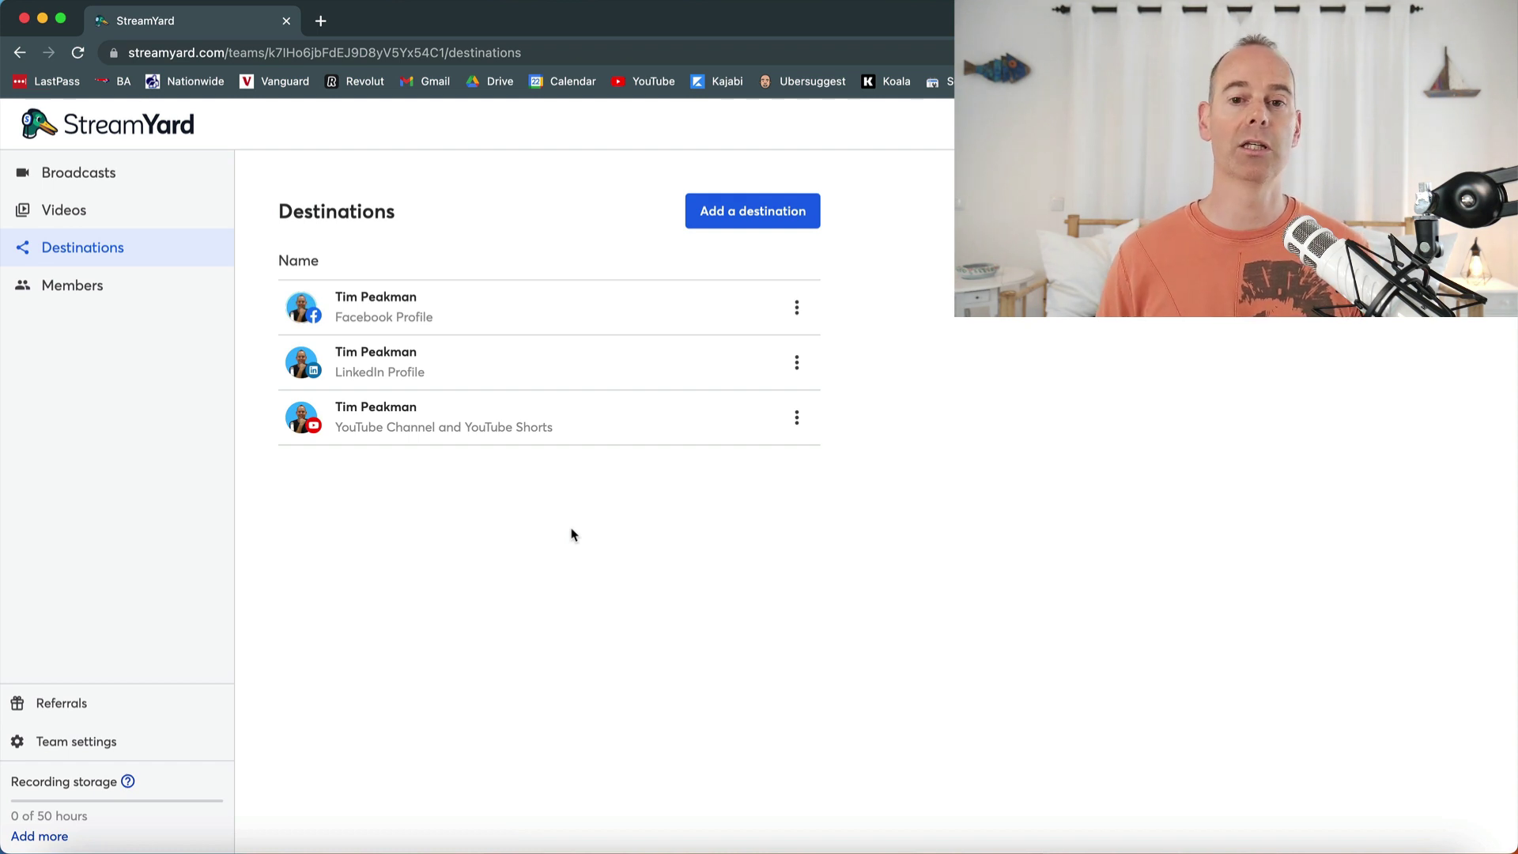
pyautogui.click(753, 211)
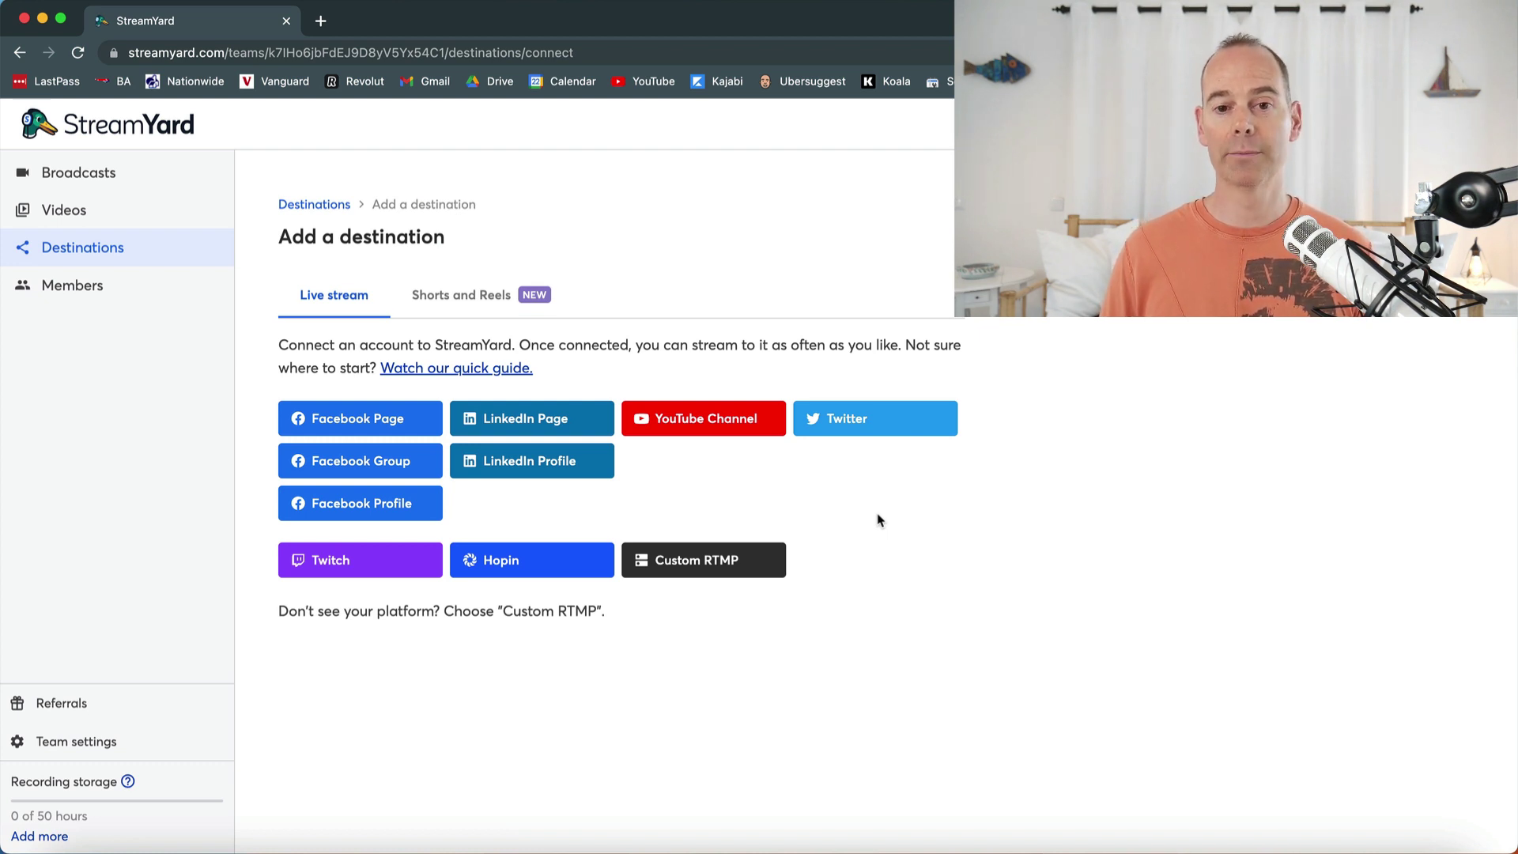
pyautogui.click(84, 258)
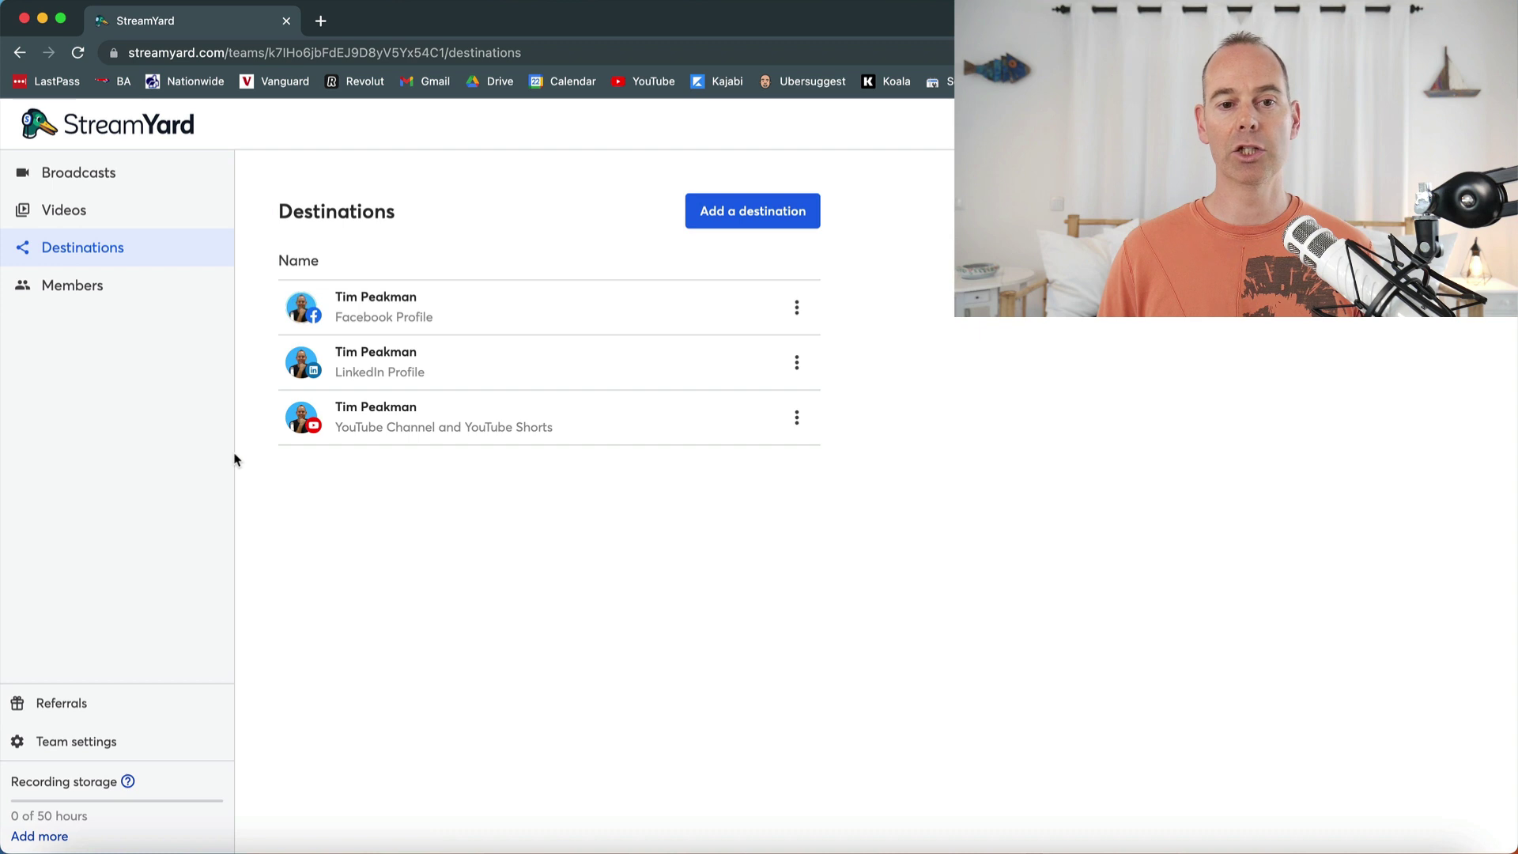
pyautogui.click(78, 174)
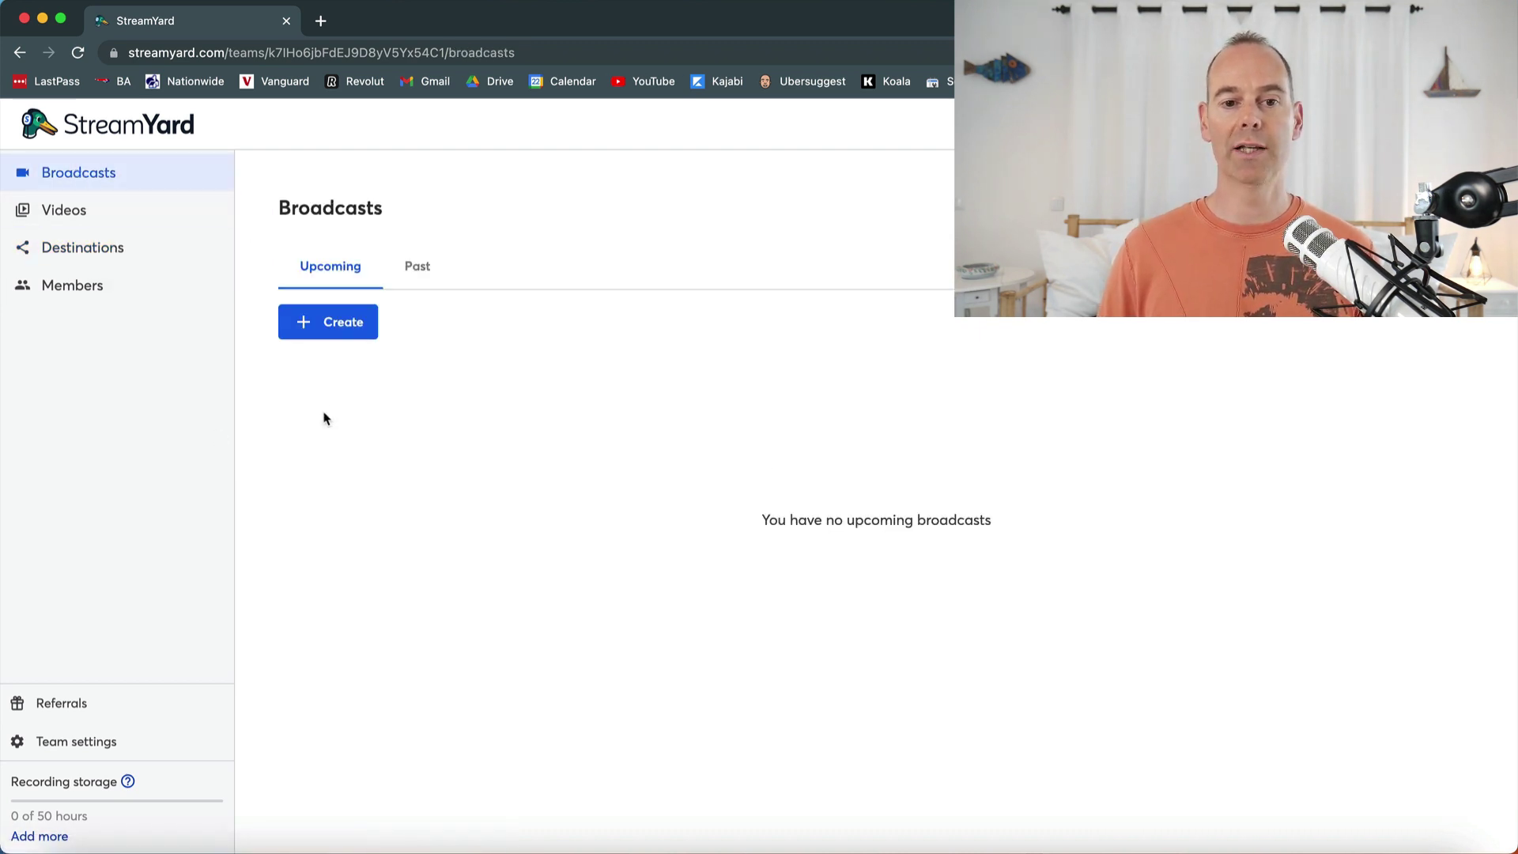
pyautogui.click(346, 330)
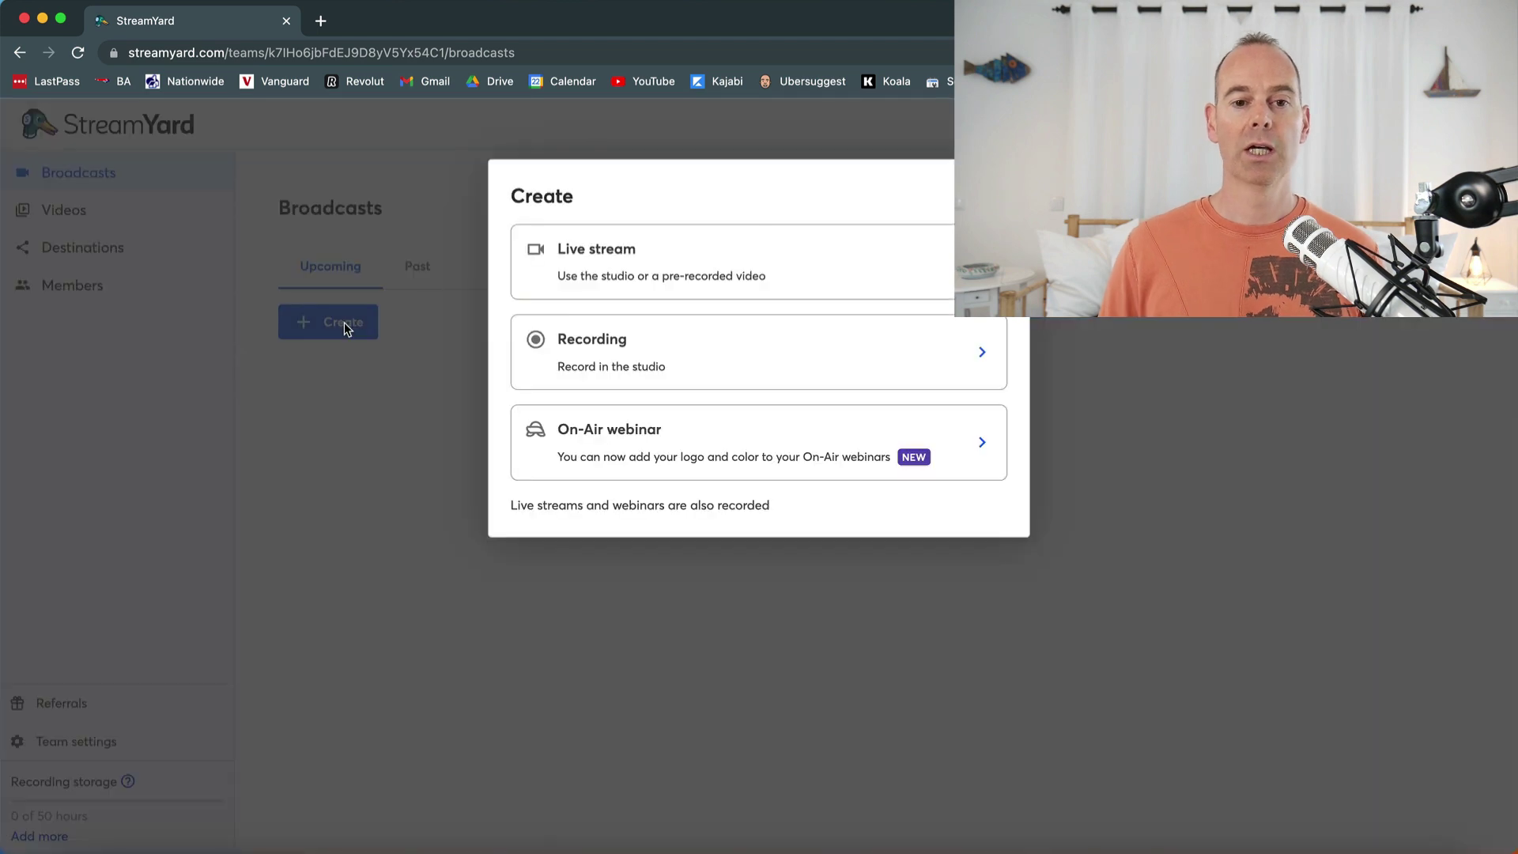
pyautogui.click(655, 255)
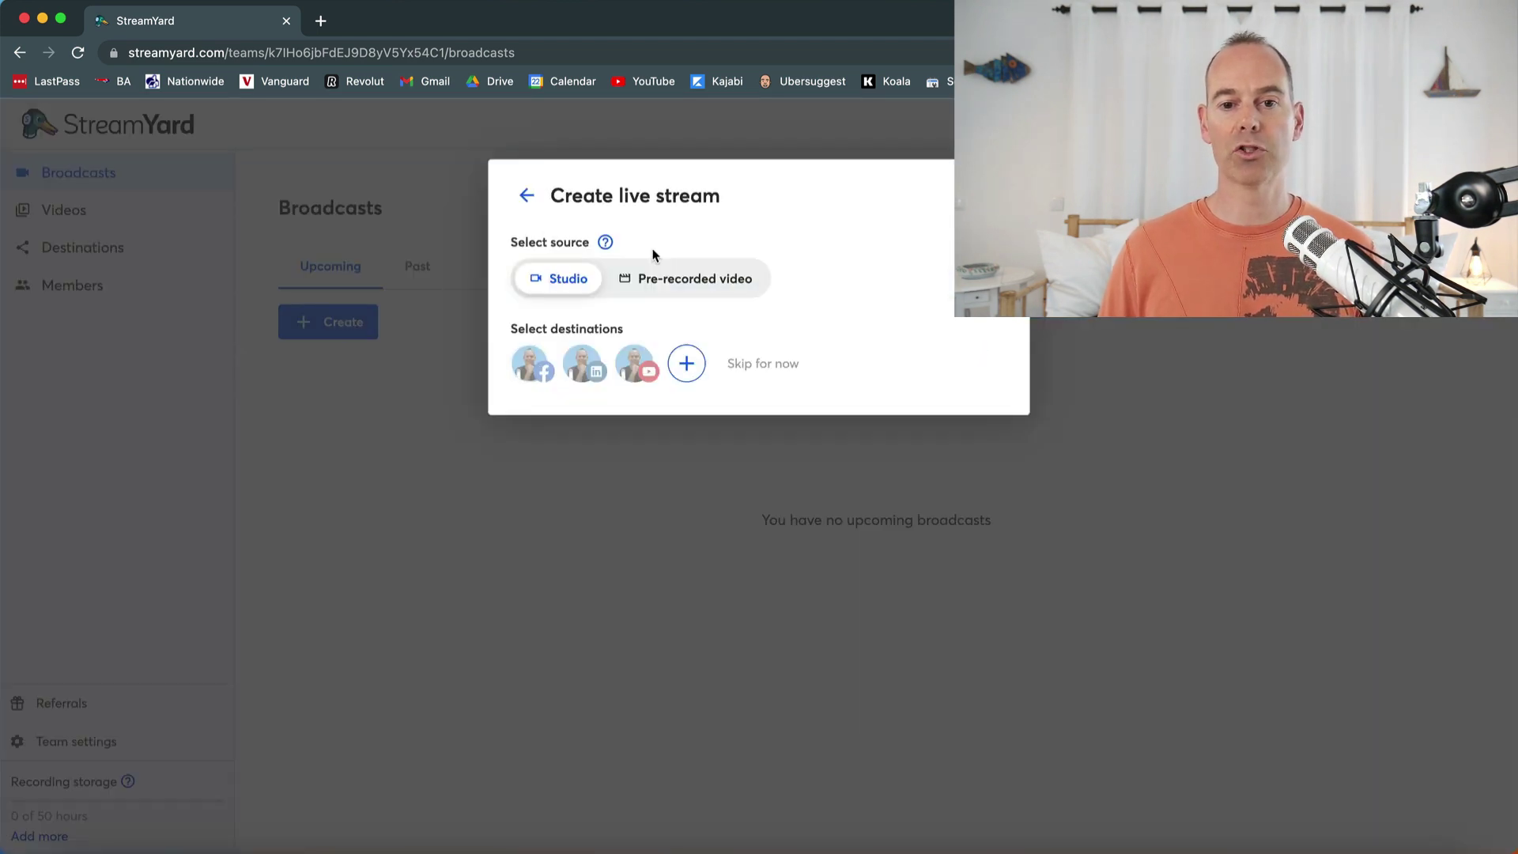
pyautogui.click(530, 367)
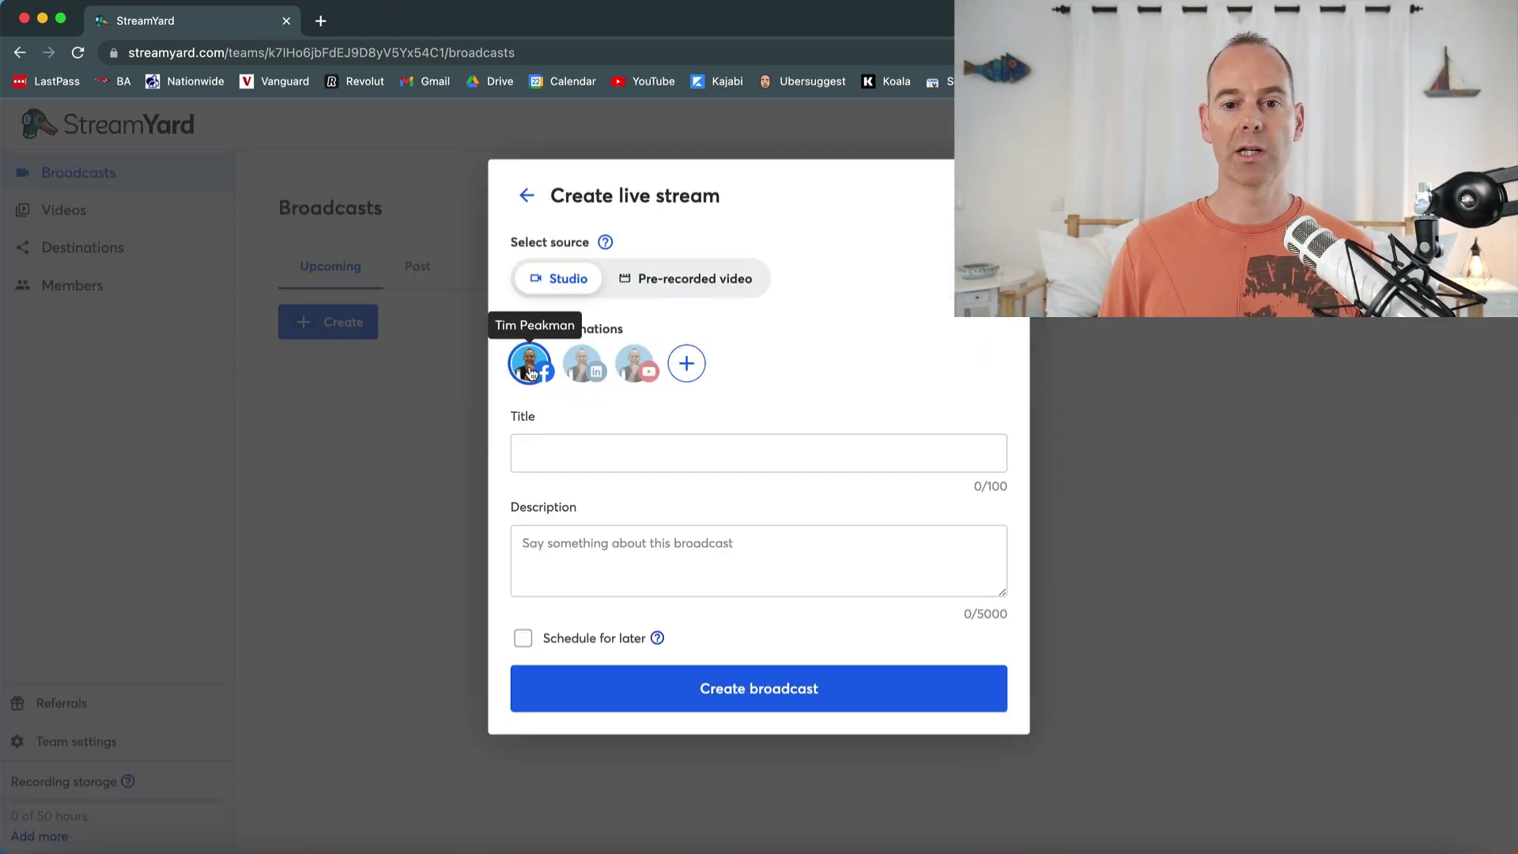
pyautogui.click(588, 372)
pyautogui.click(639, 368)
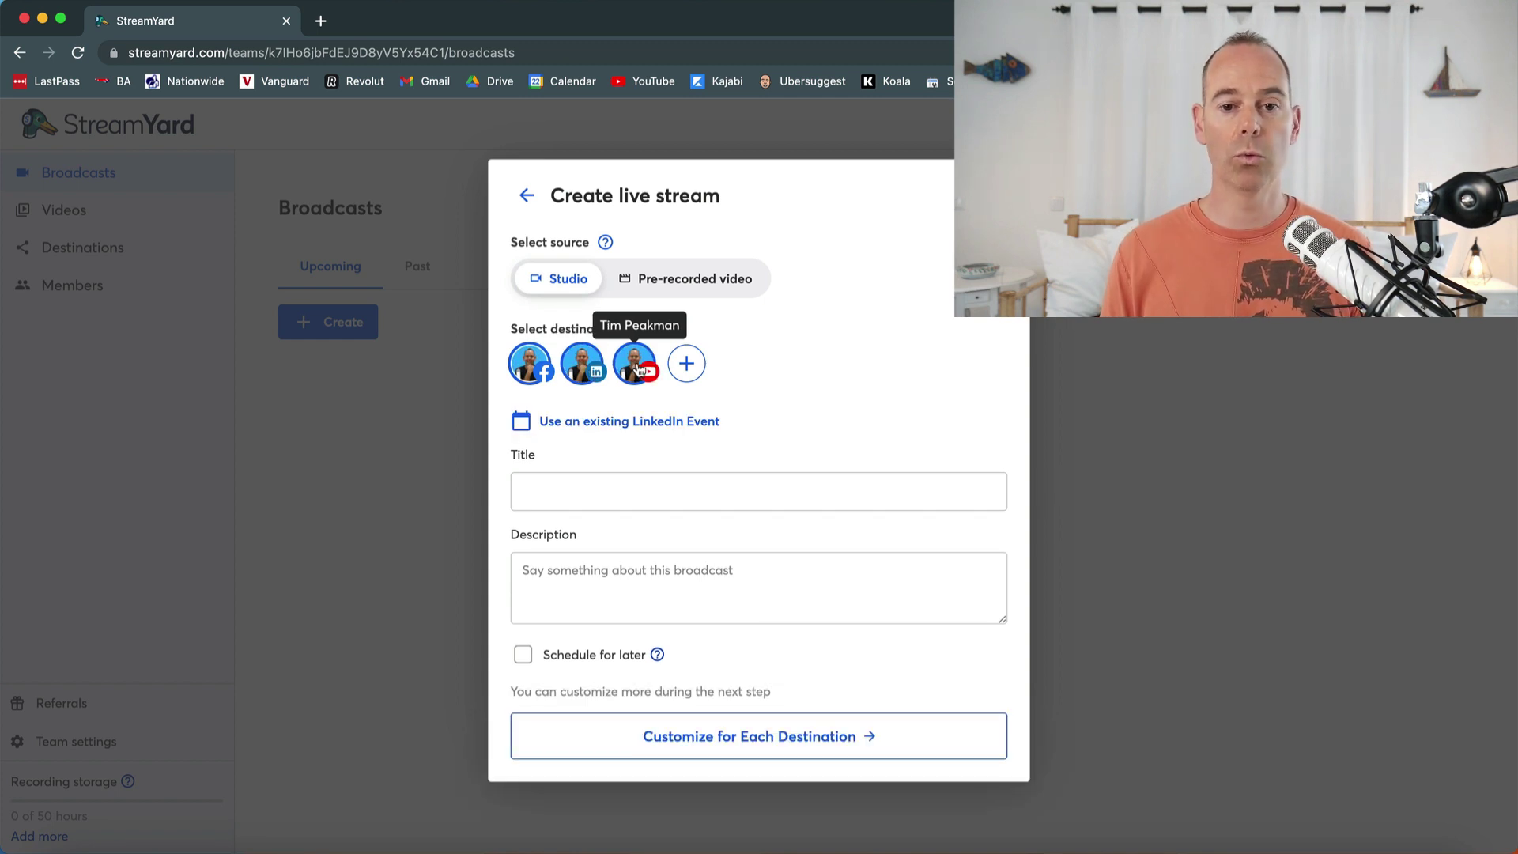
# - Title the broadcast 'Live Stream Test' and give it the description 'Test'
pyautogui.click(547, 494)
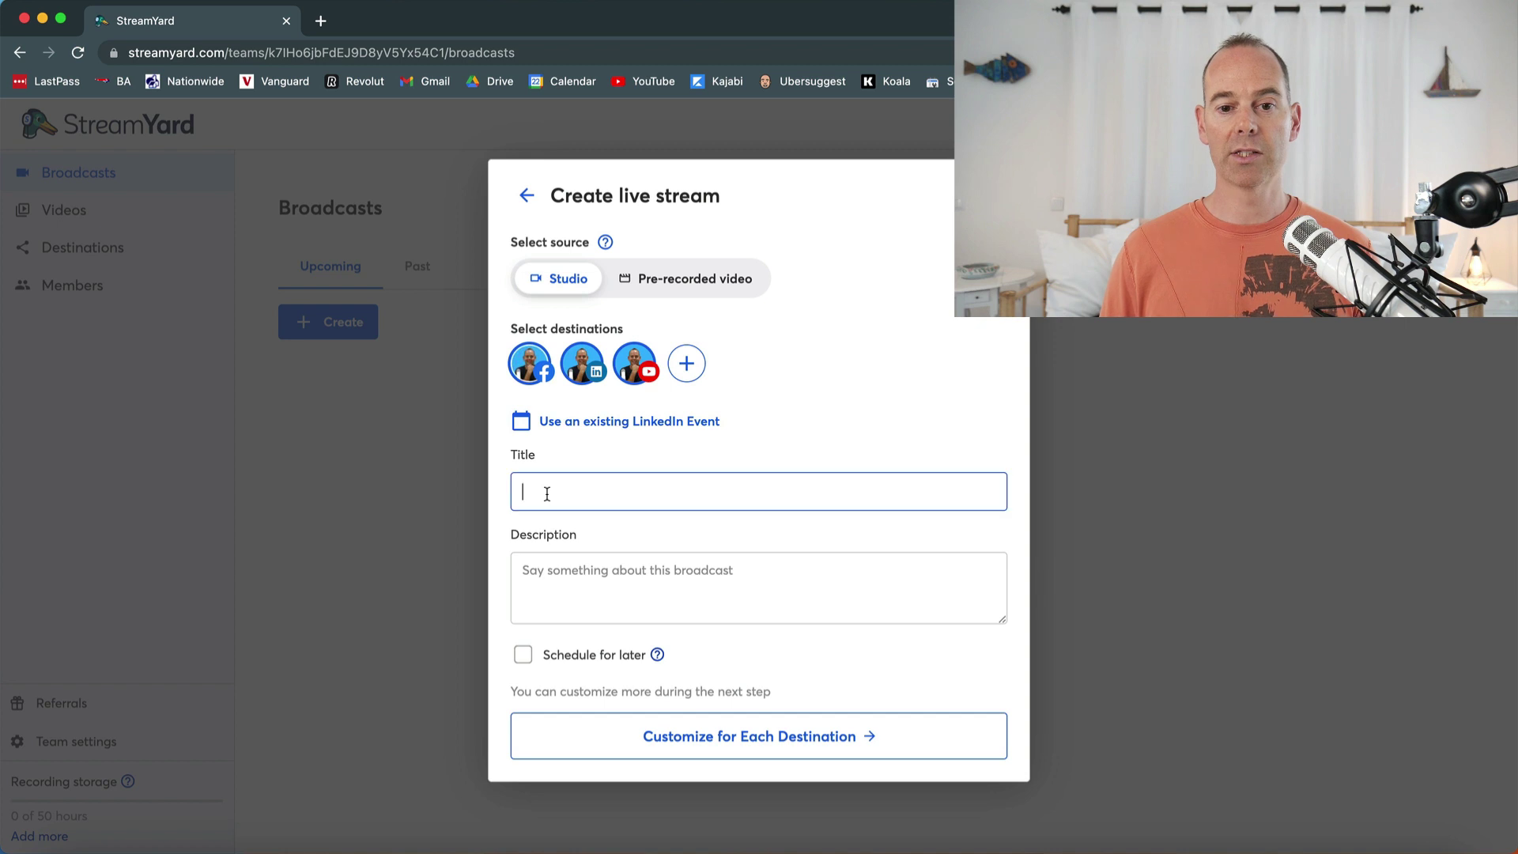
pyautogui.write('Lo')
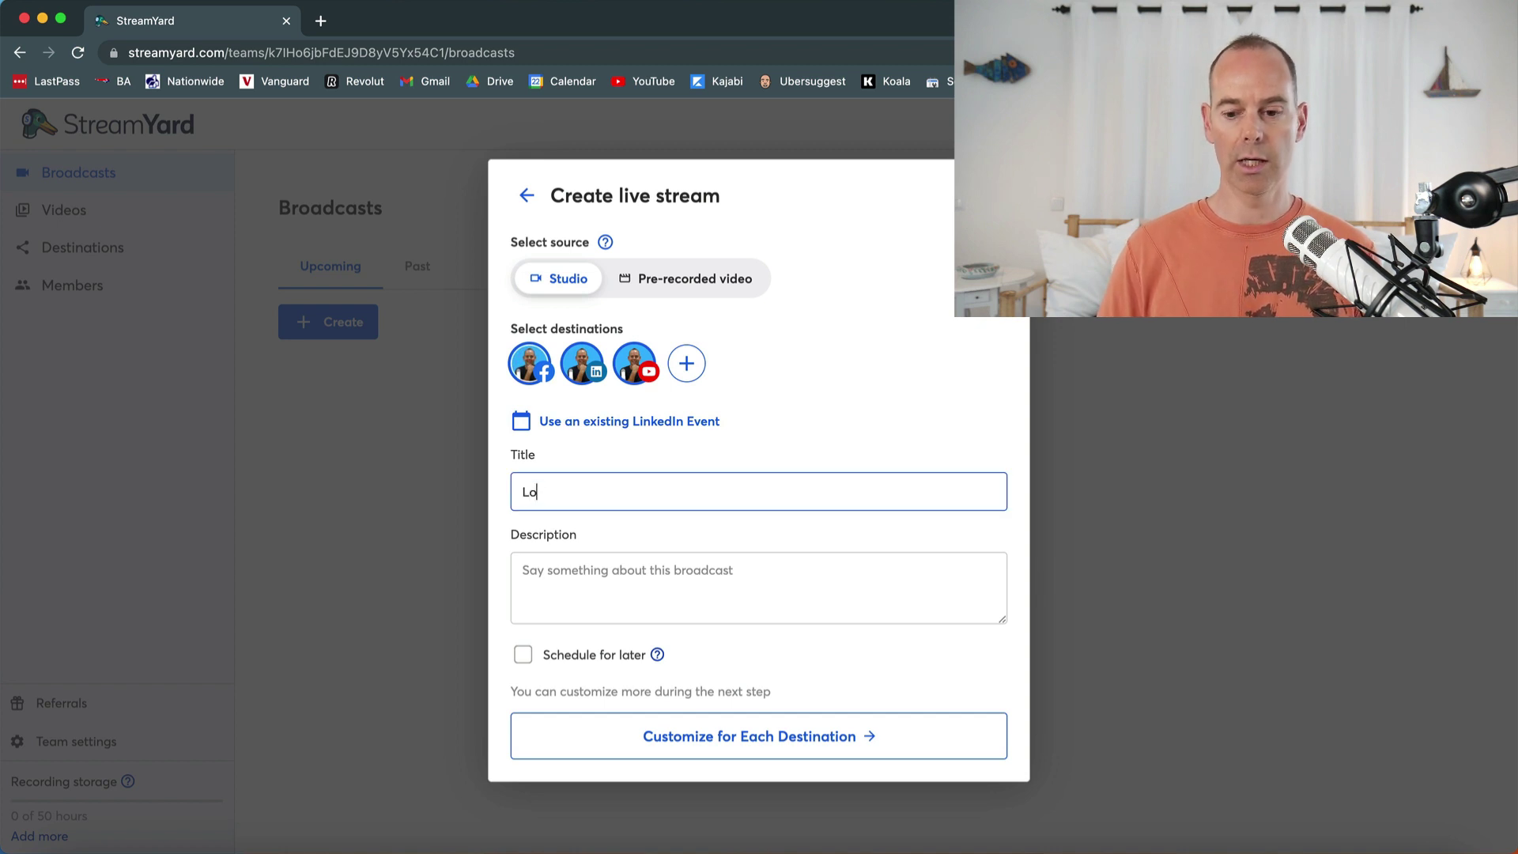
pyautogui.write('ve ')
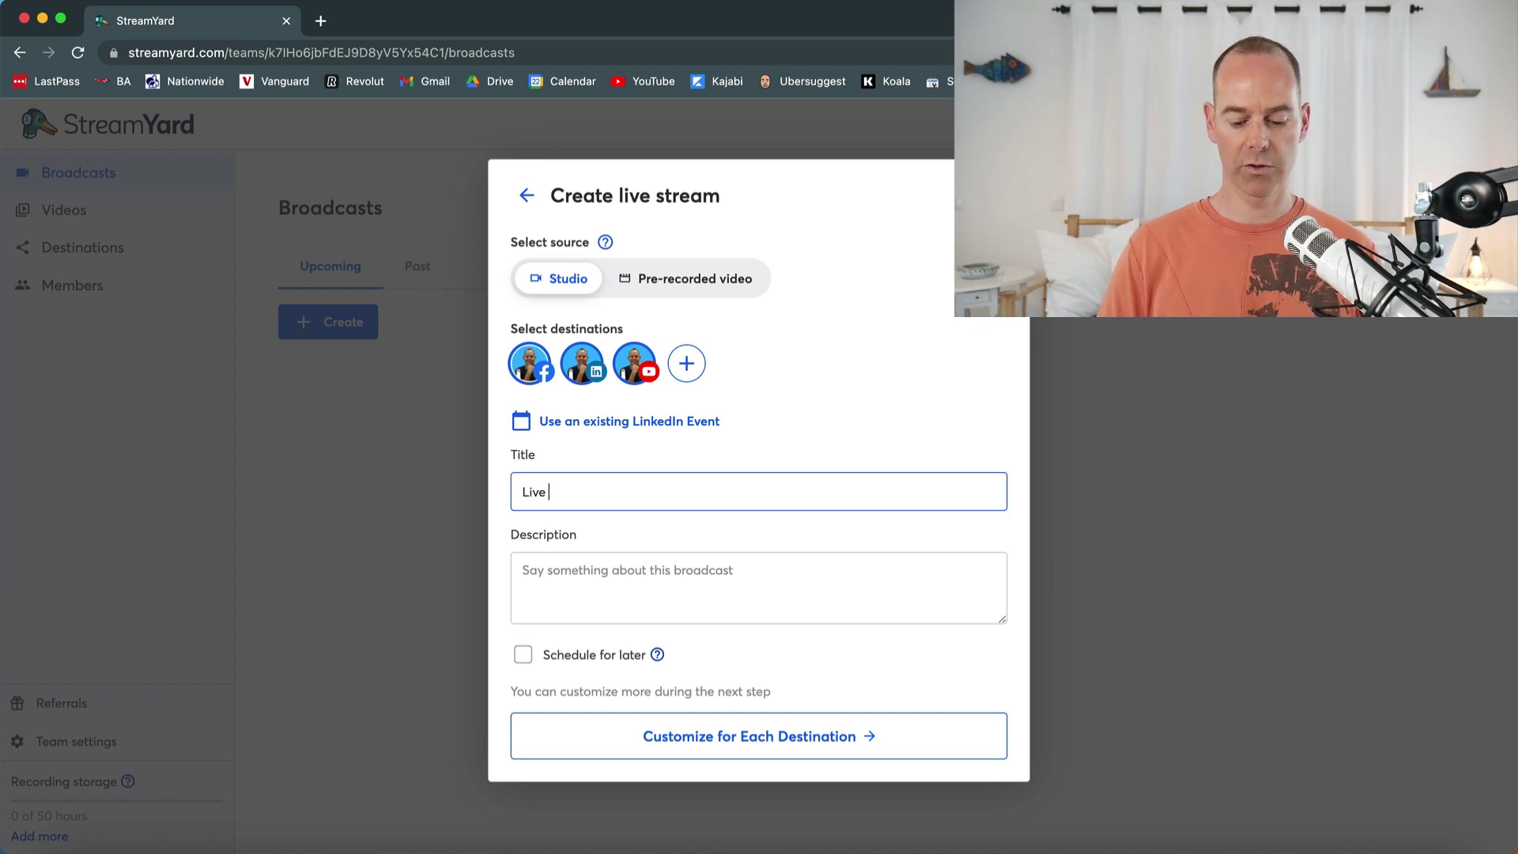
pyautogui.write('Stream')
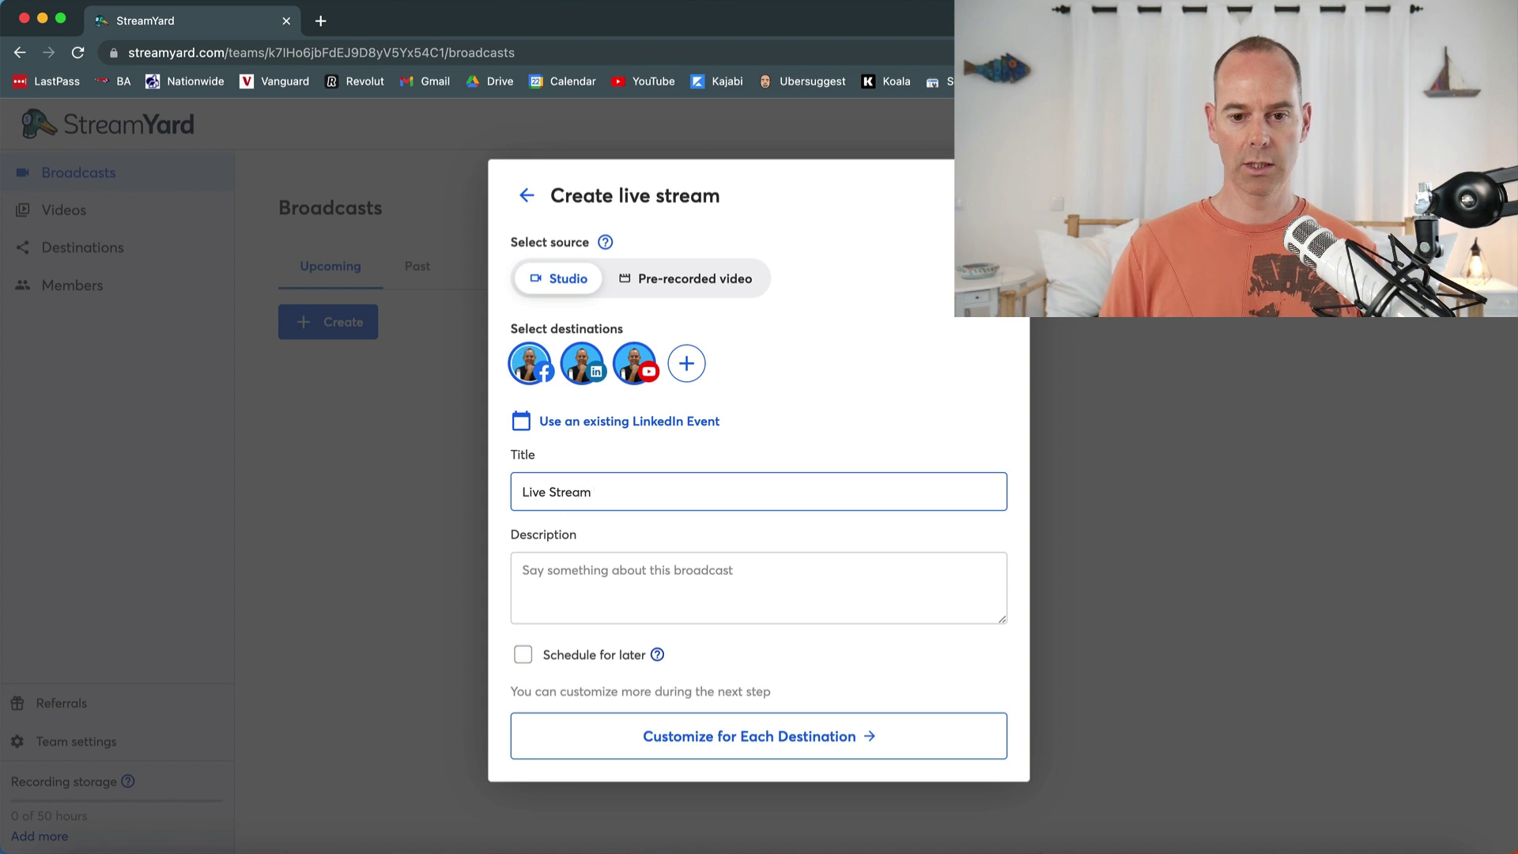
pyautogui.write(' Test')
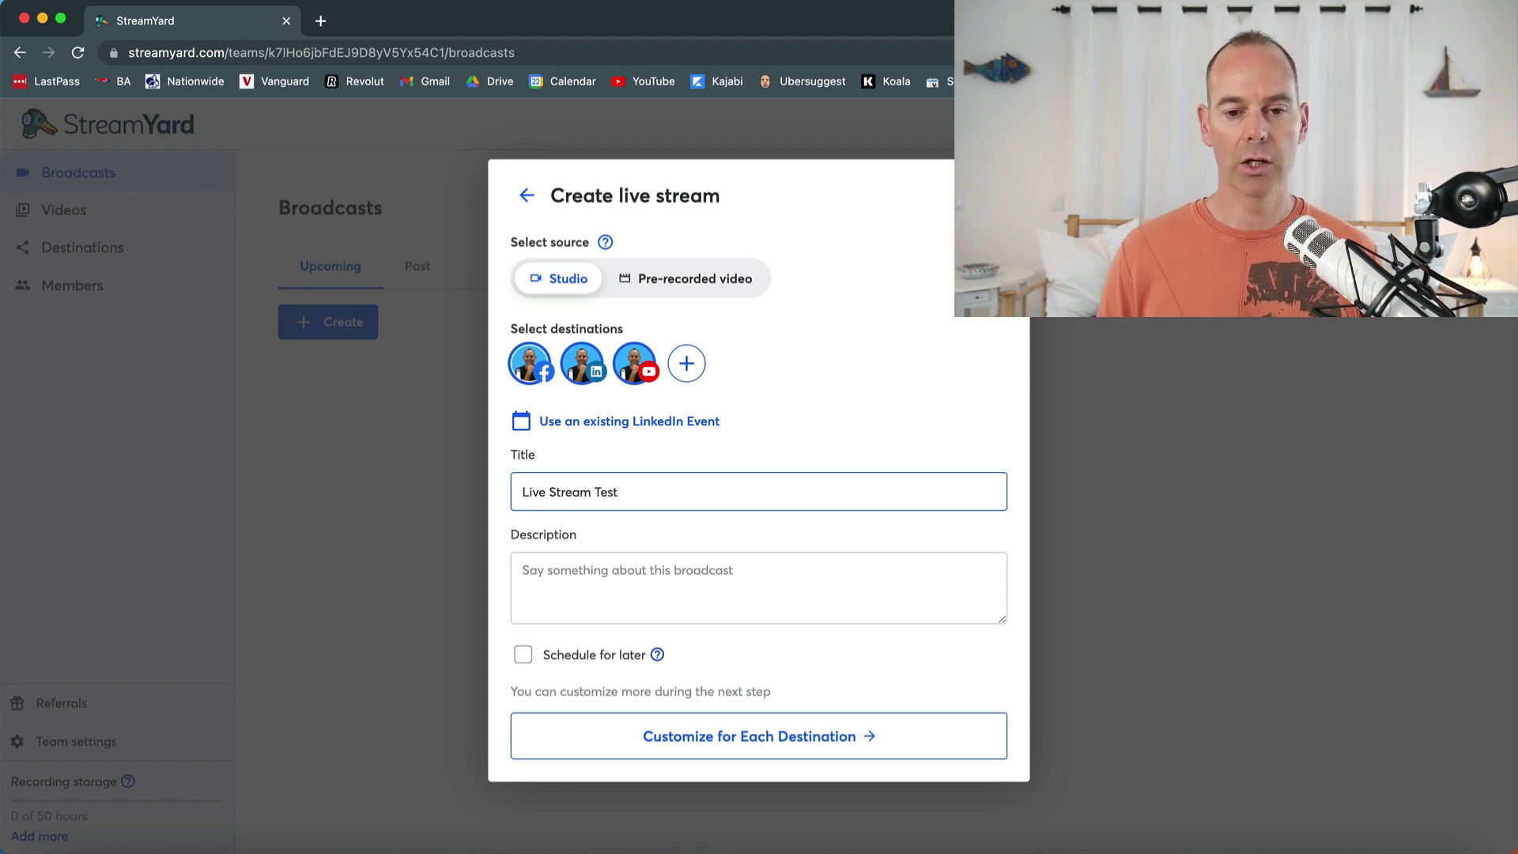
pyautogui.click(544, 570)
pyautogui.write('Test')
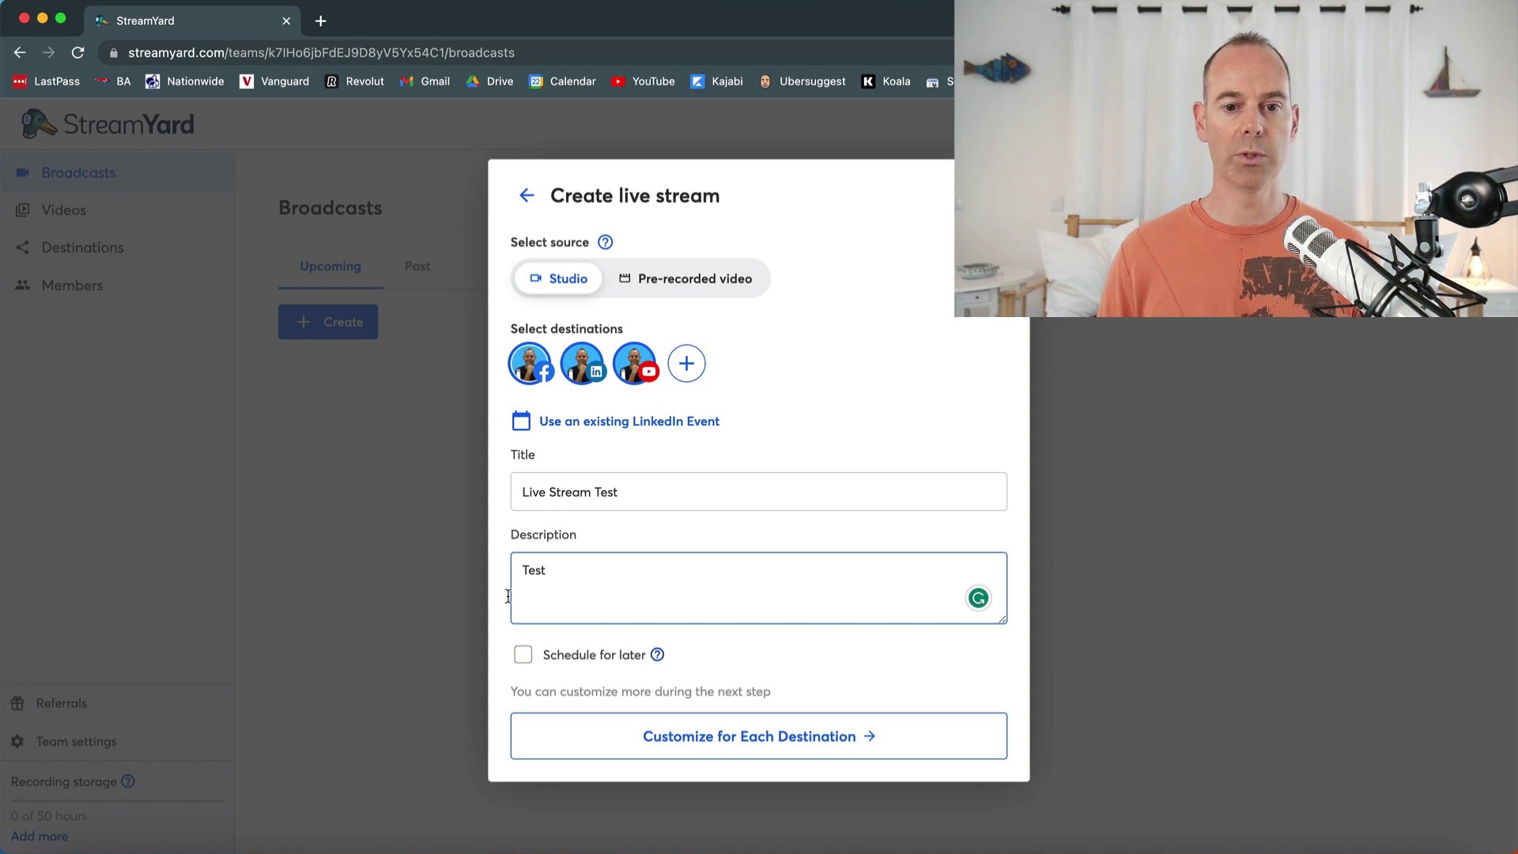
pyautogui.click(499, 608)
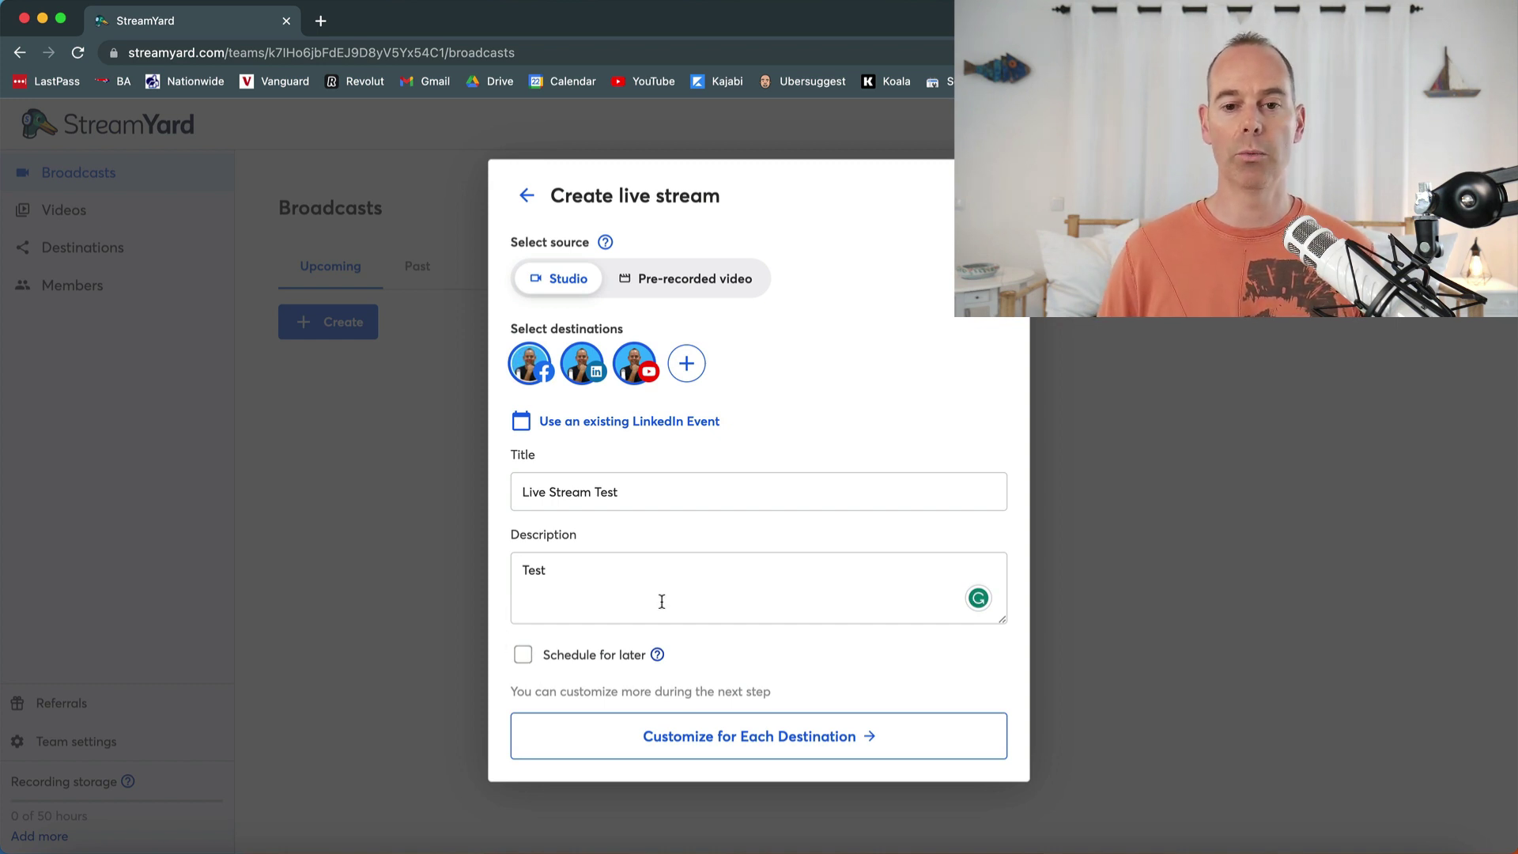
# - Make the broadcast public on each destination and create it
pyautogui.click(743, 735)
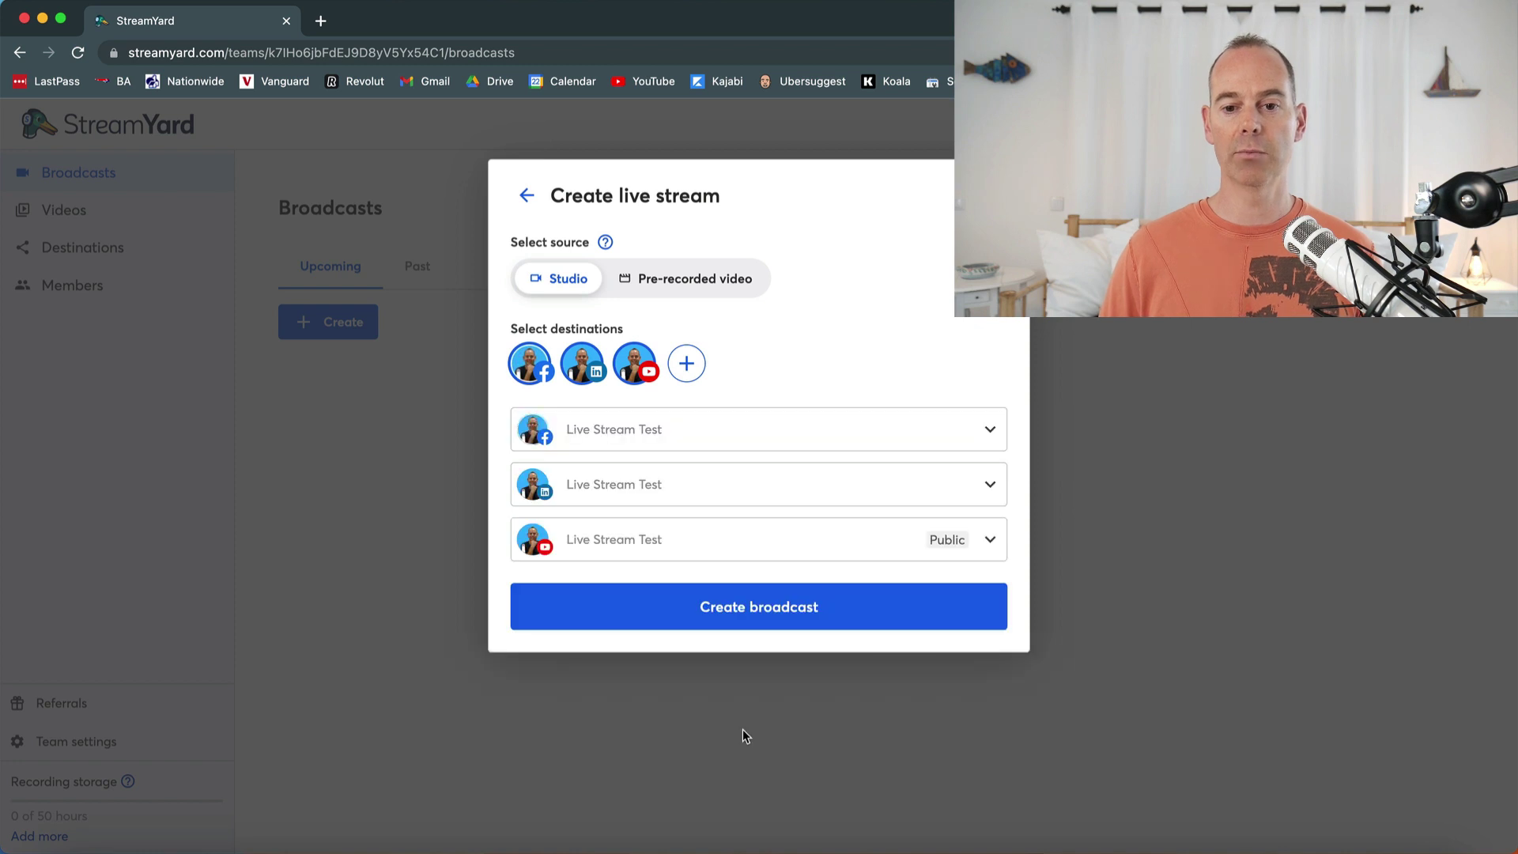
pyautogui.click(700, 425)
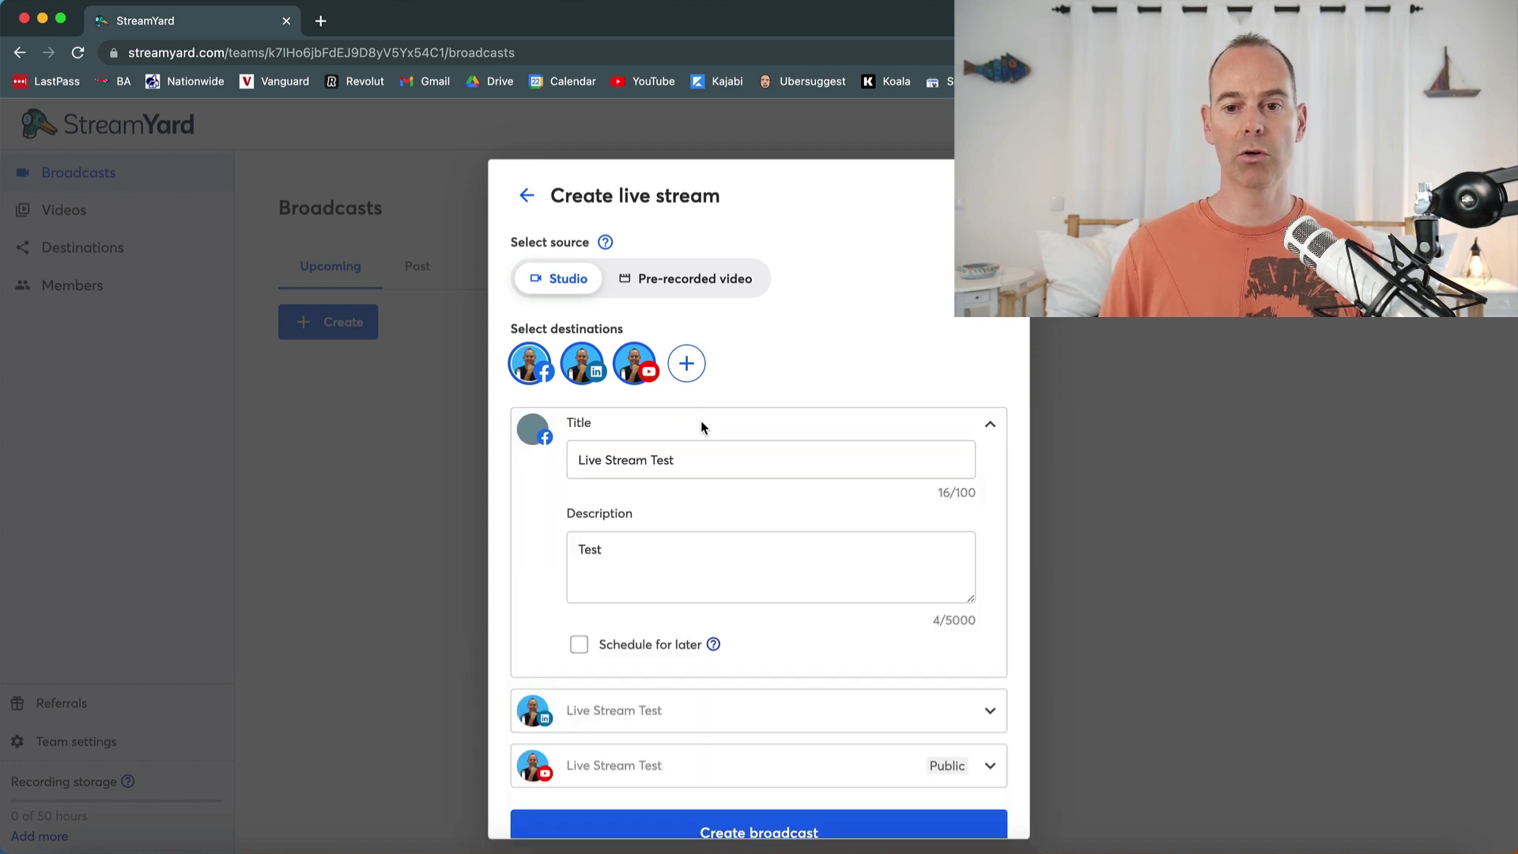
pyautogui.scroll(-1, 546, 601)
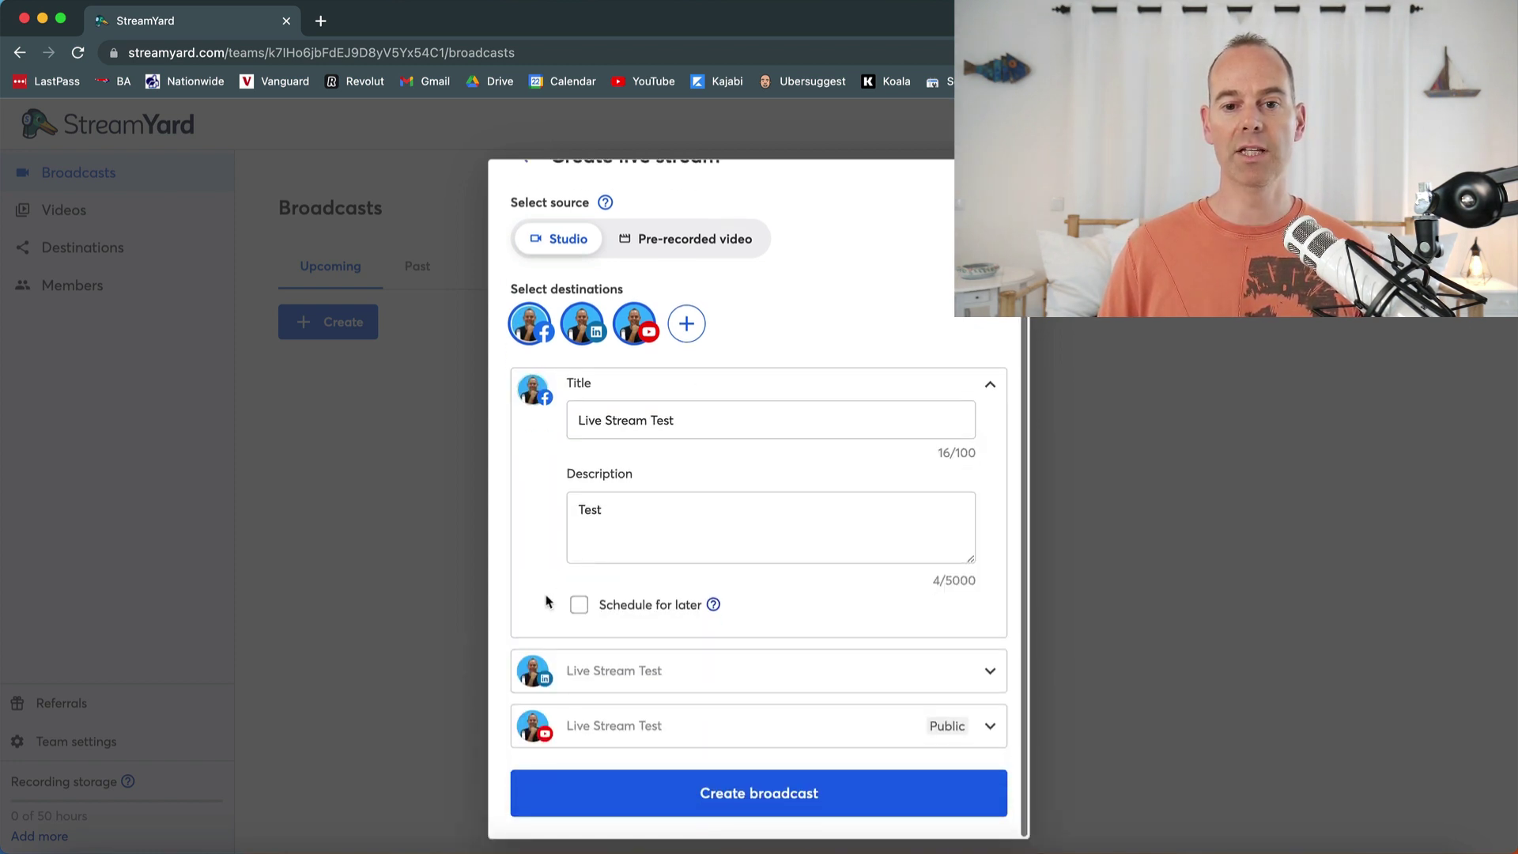
pyautogui.click(628, 678)
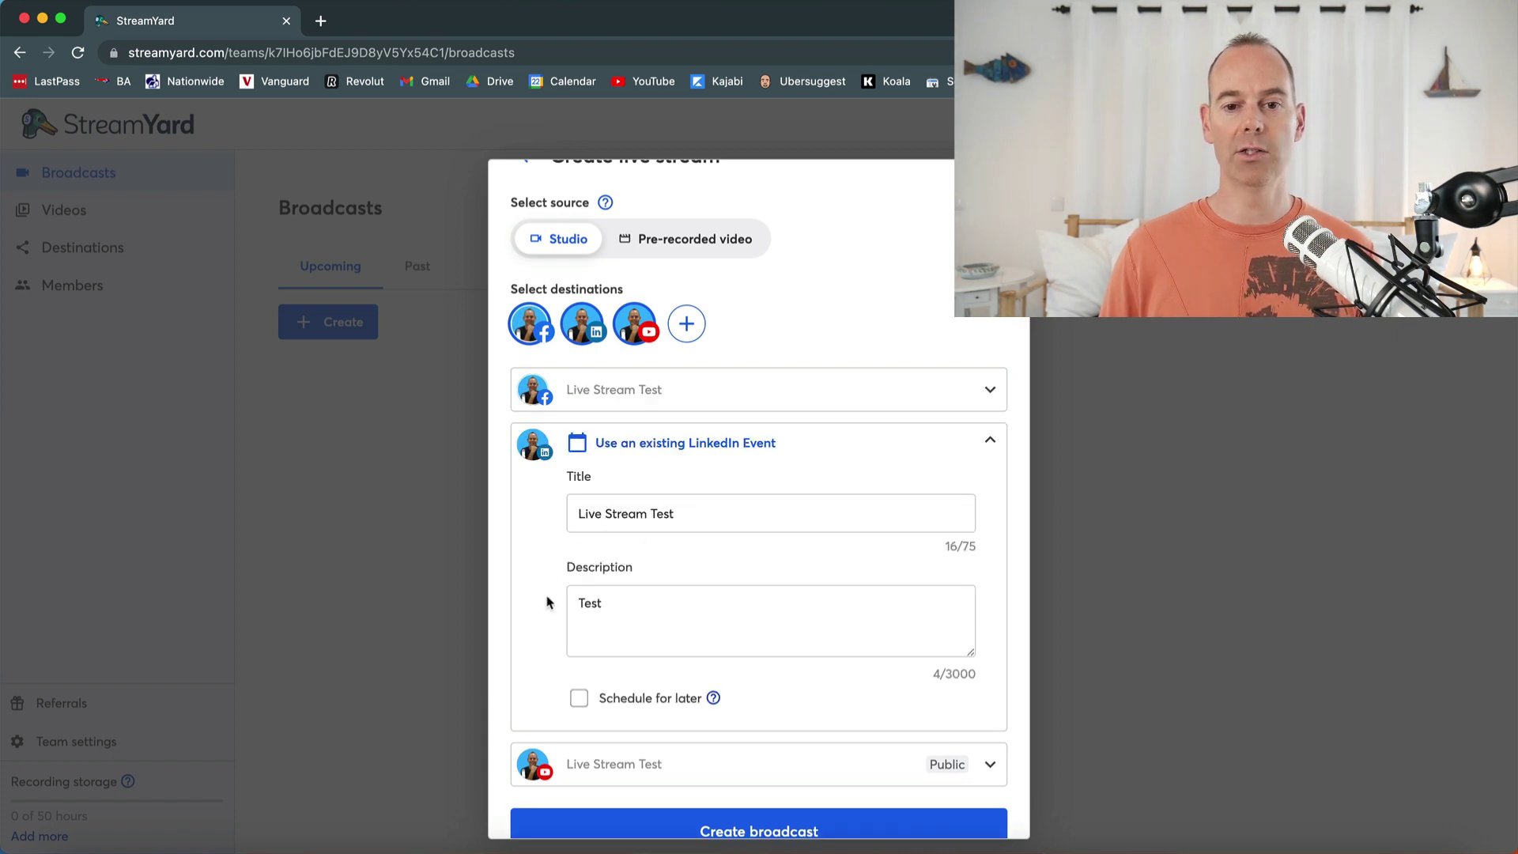
pyautogui.scroll(-1, 546, 601)
pyautogui.click(685, 728)
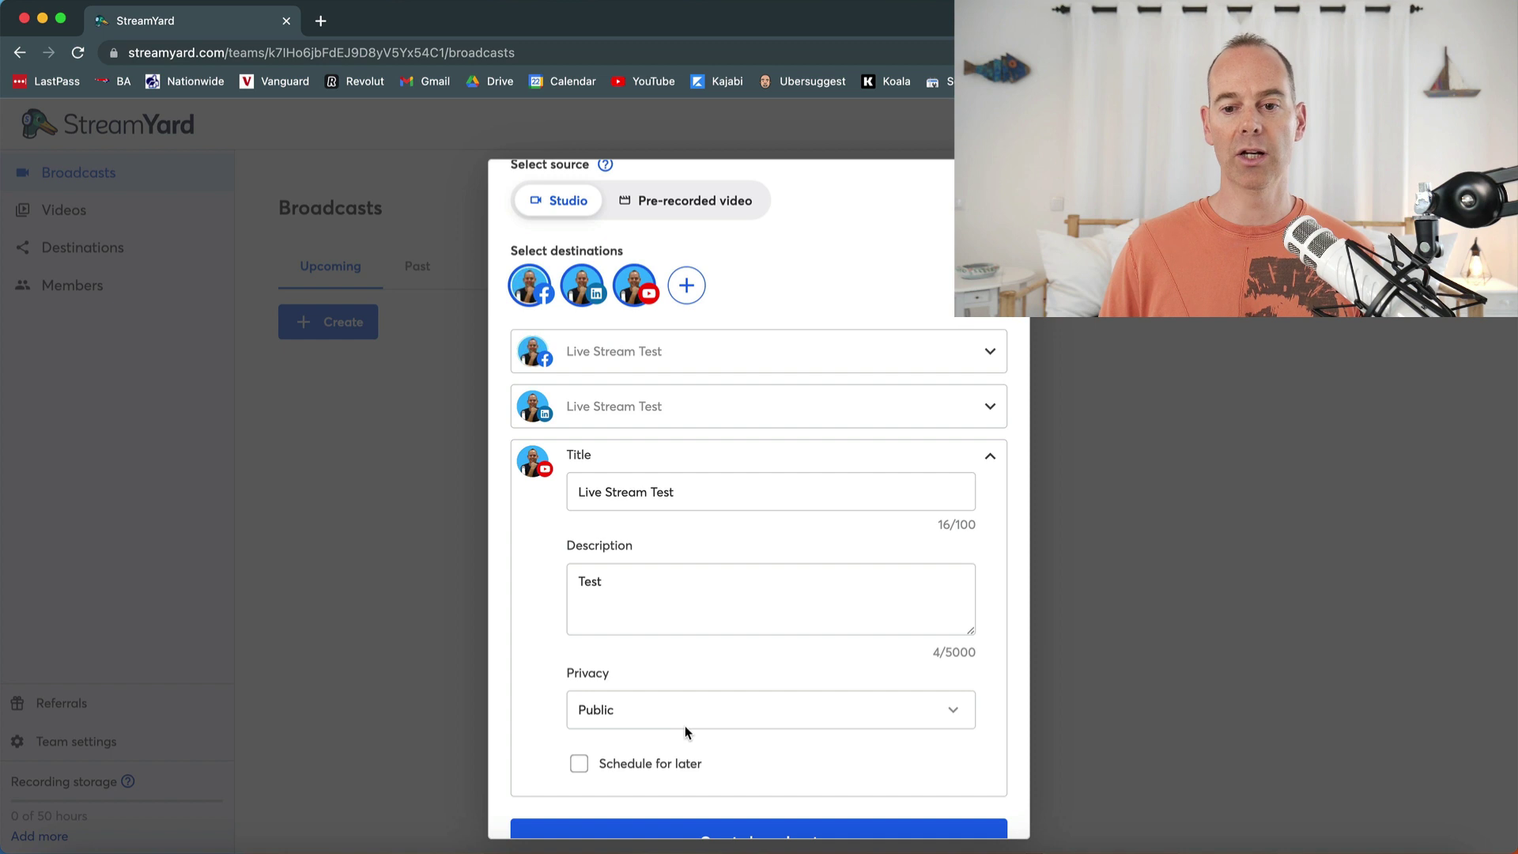
pyautogui.scroll(-1, 597, 654)
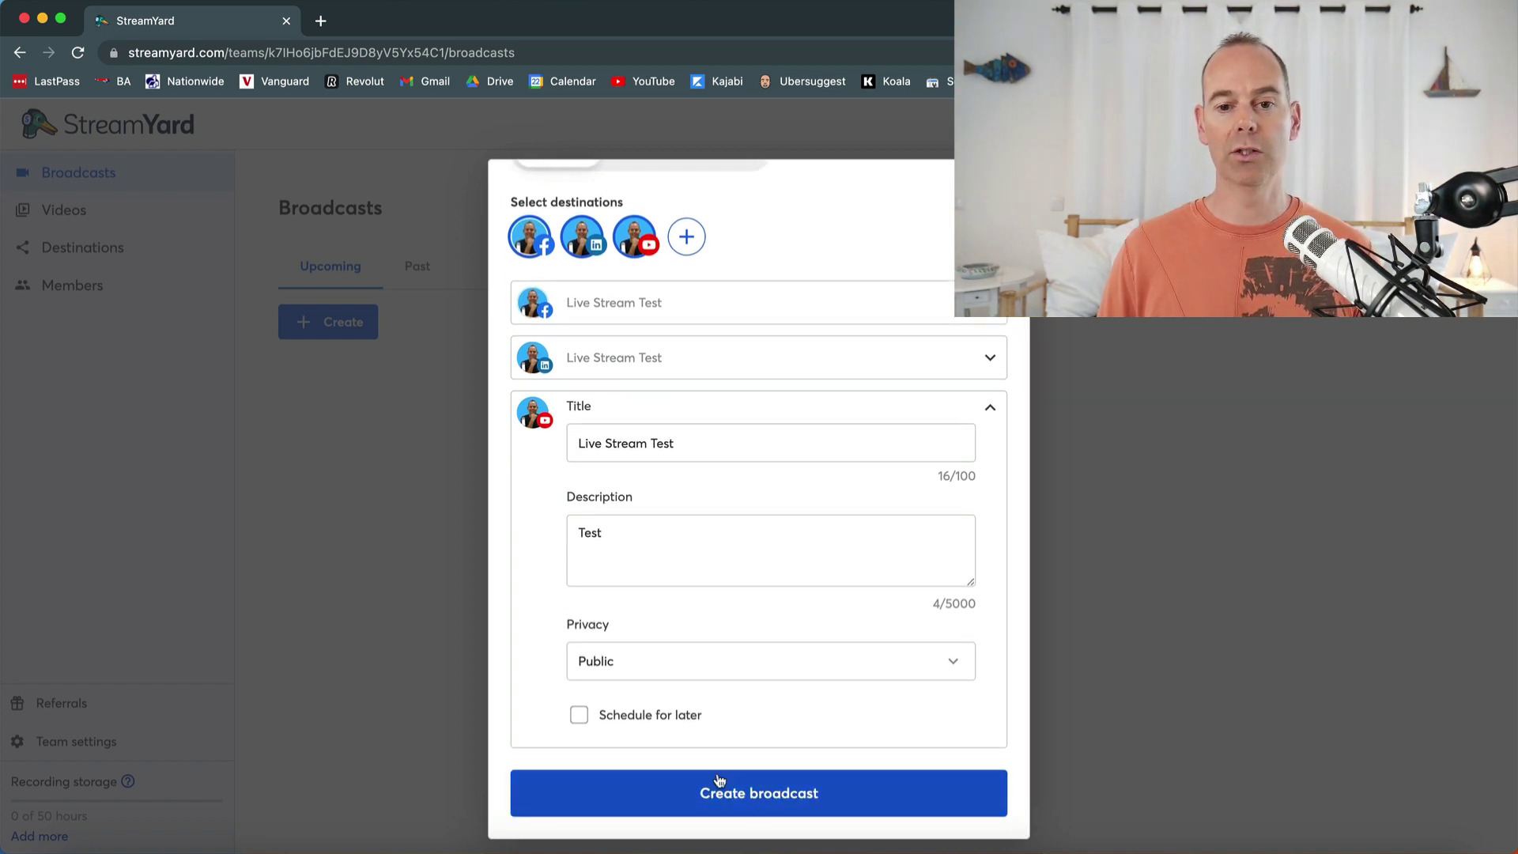
pyautogui.scroll(2, 542, 616)
pyautogui.scroll(-1, 803, 689)
pyautogui.scroll(-1, 802, 689)
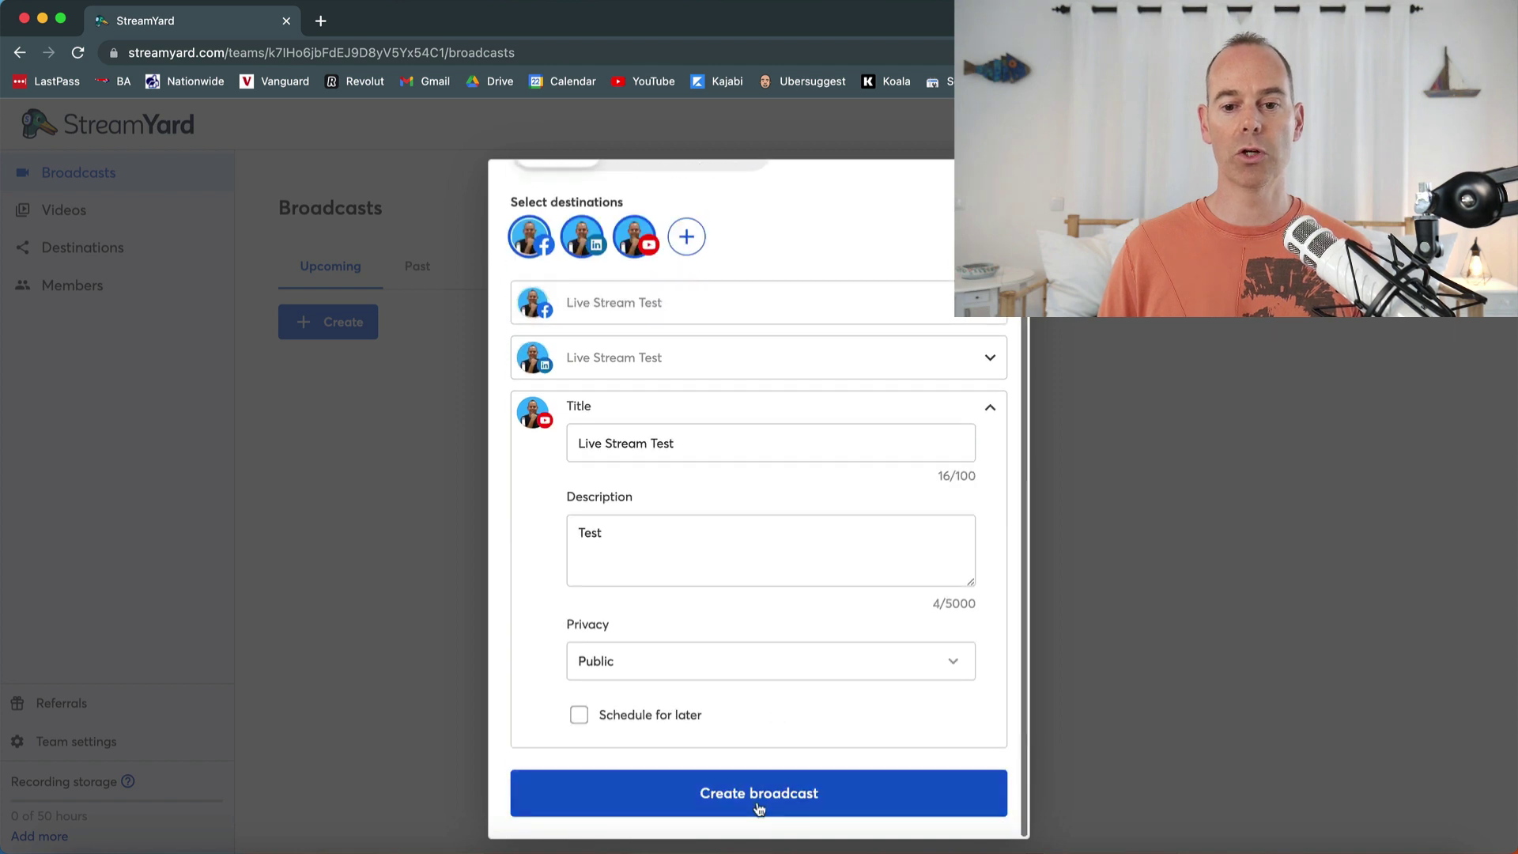
pyautogui.click(758, 797)
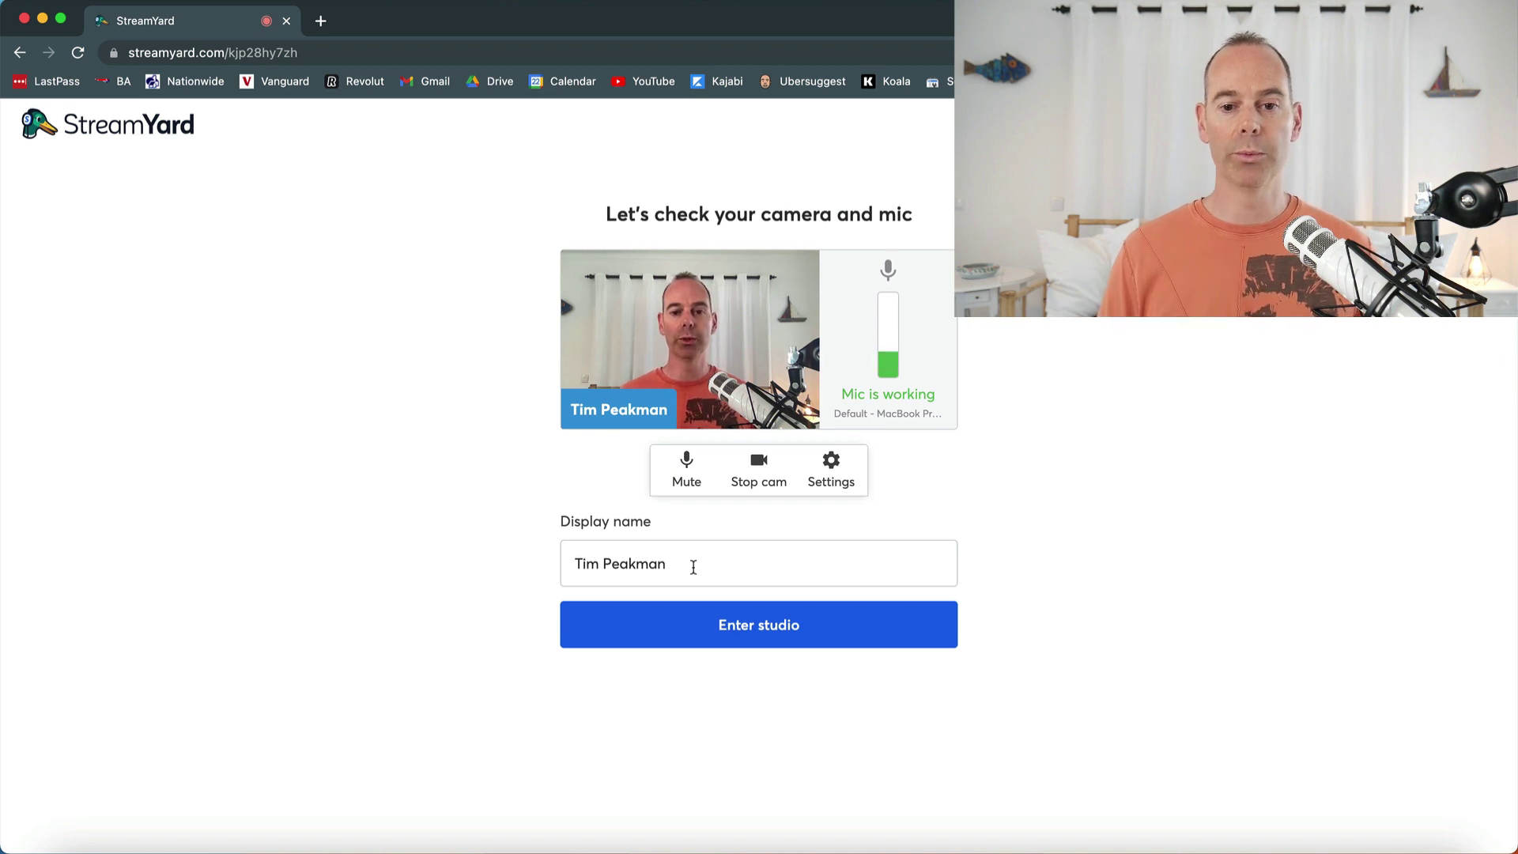
# - Enter the broadcast studio from the camera and mic check screen
pyautogui.click(757, 629)
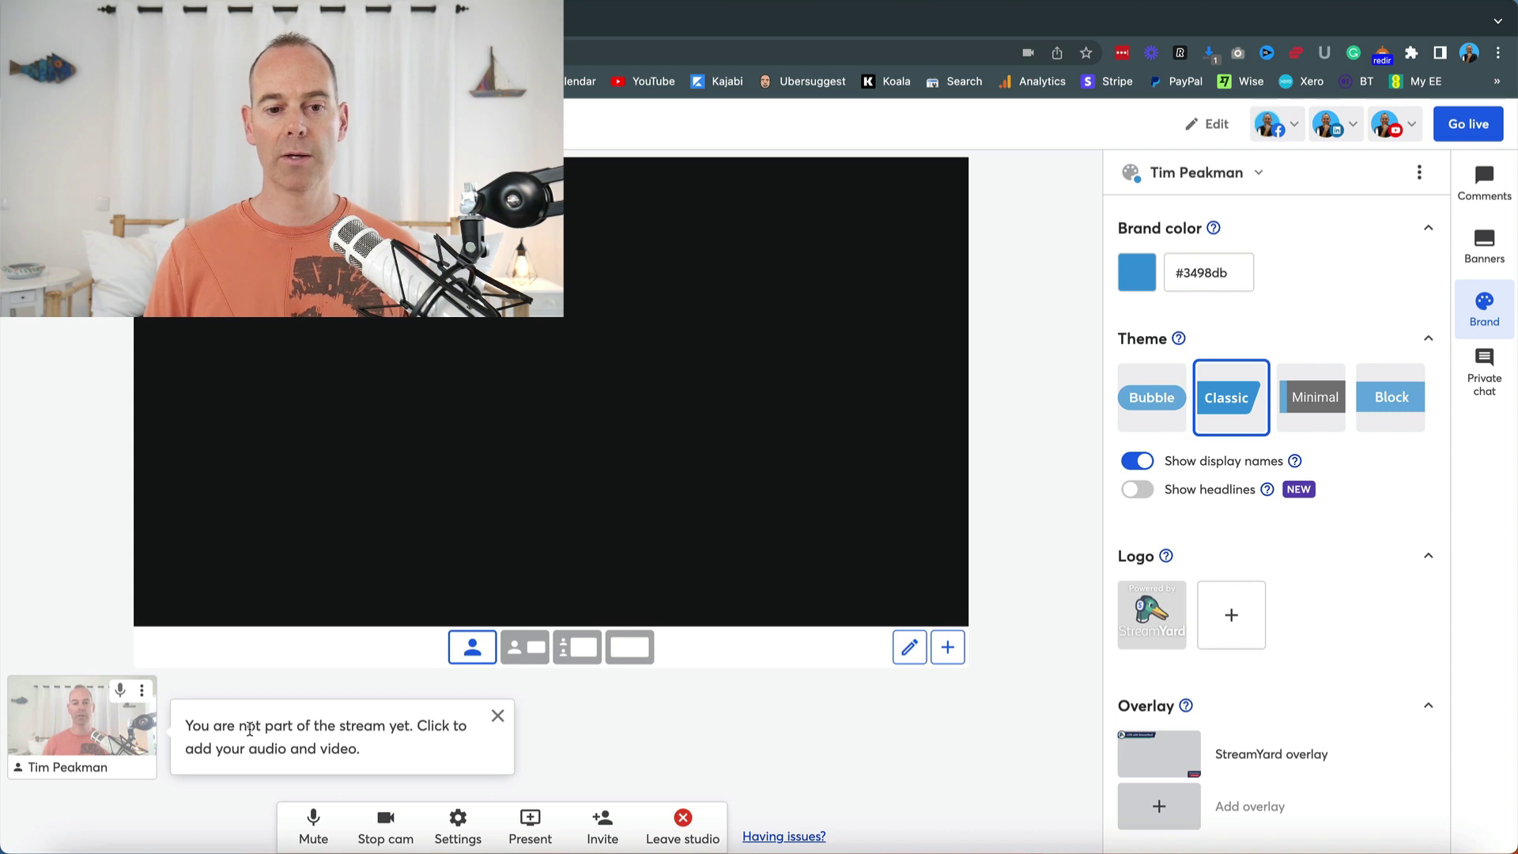
pyautogui.moveTo(54, 740)
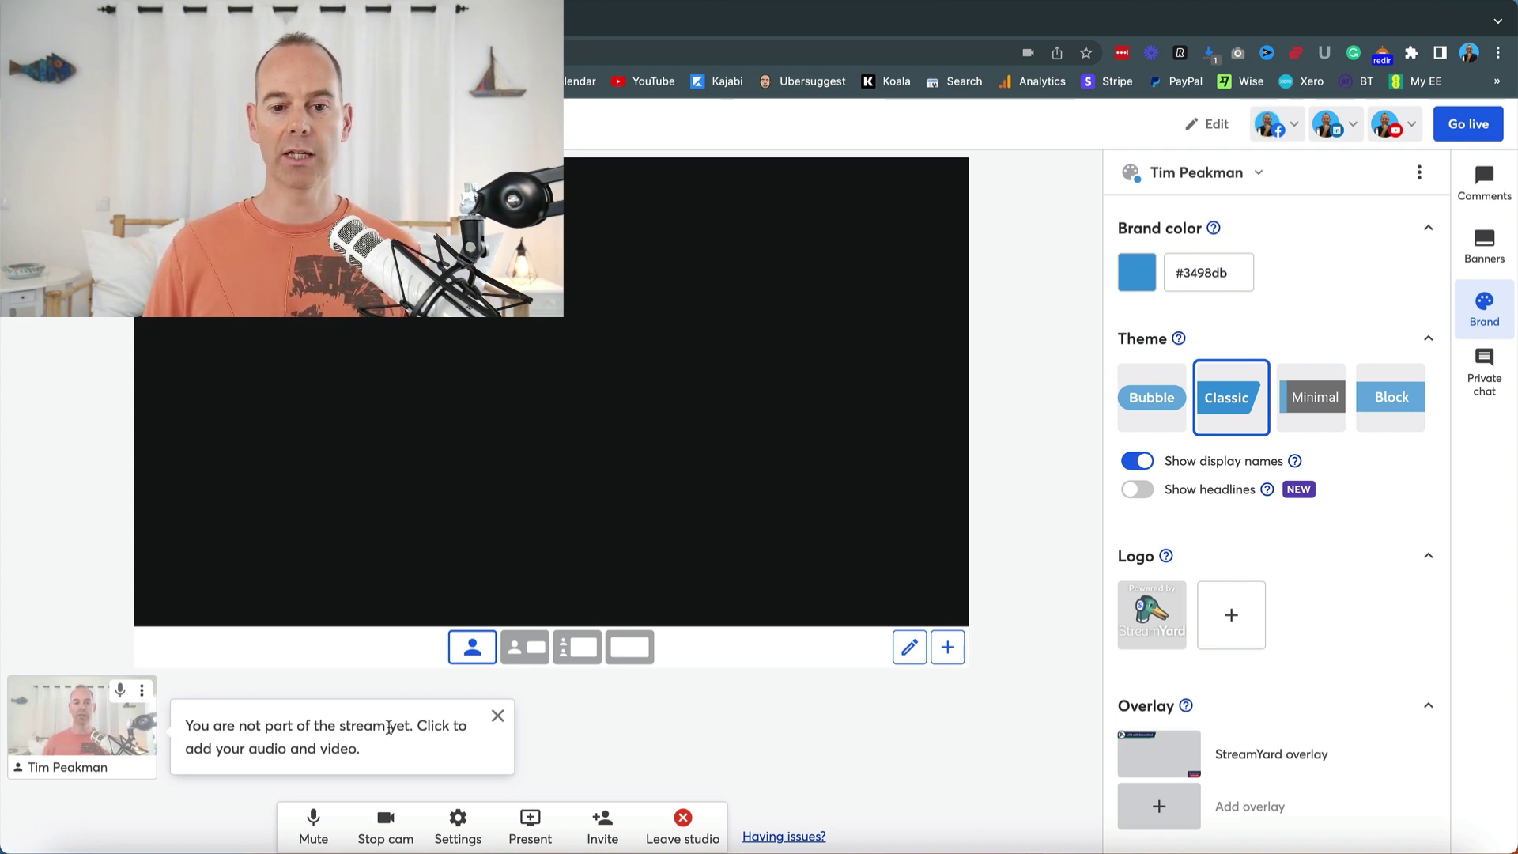
# - Dismiss the not-on-stream notice and look through the Brand panel's video clip, background and music settings
pyautogui.click(497, 716)
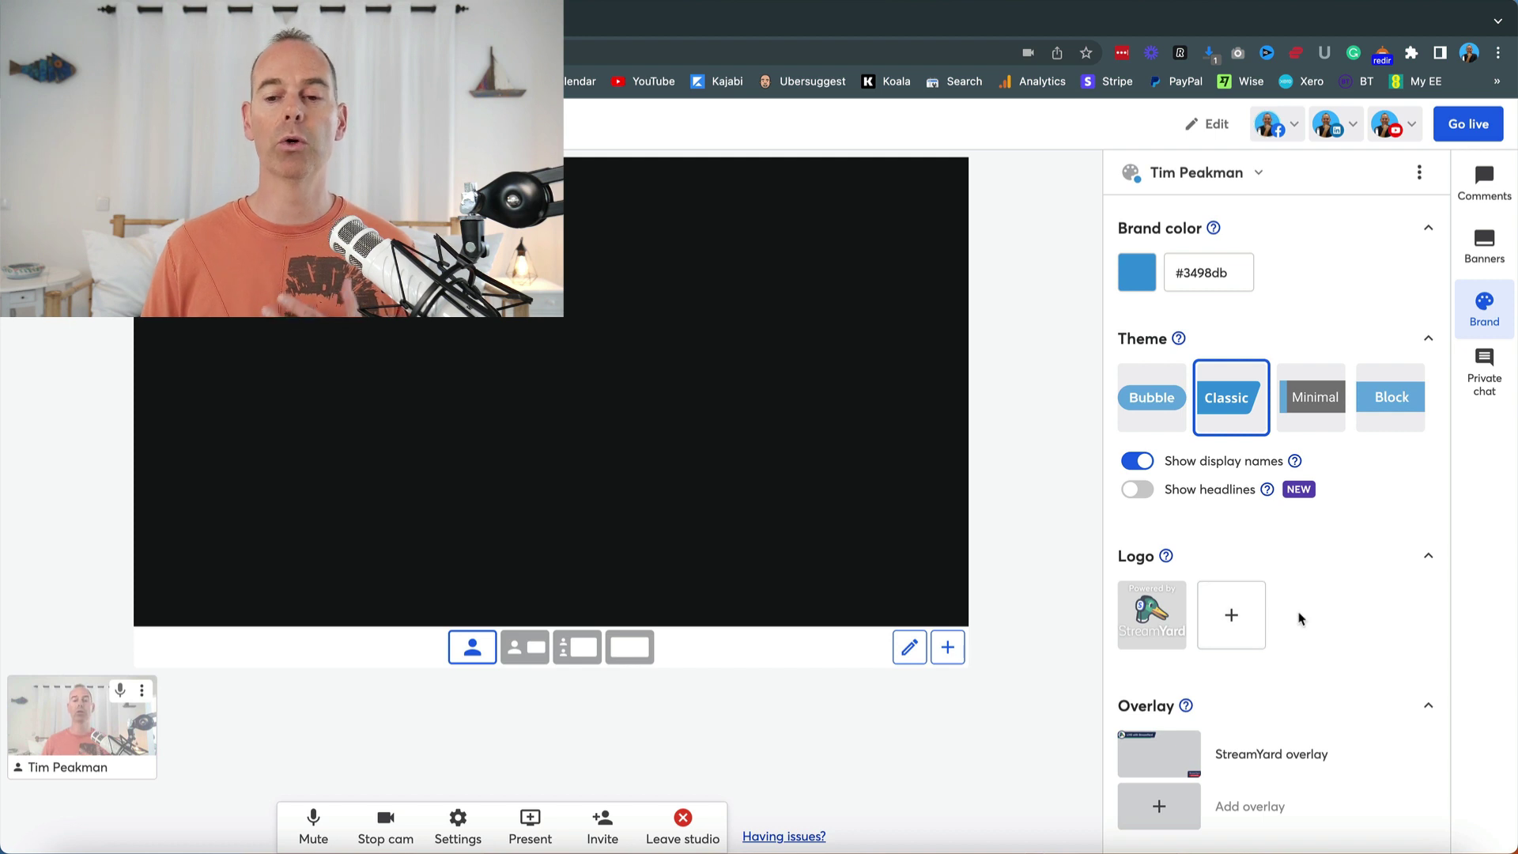
pyautogui.scroll(-5, 1299, 619)
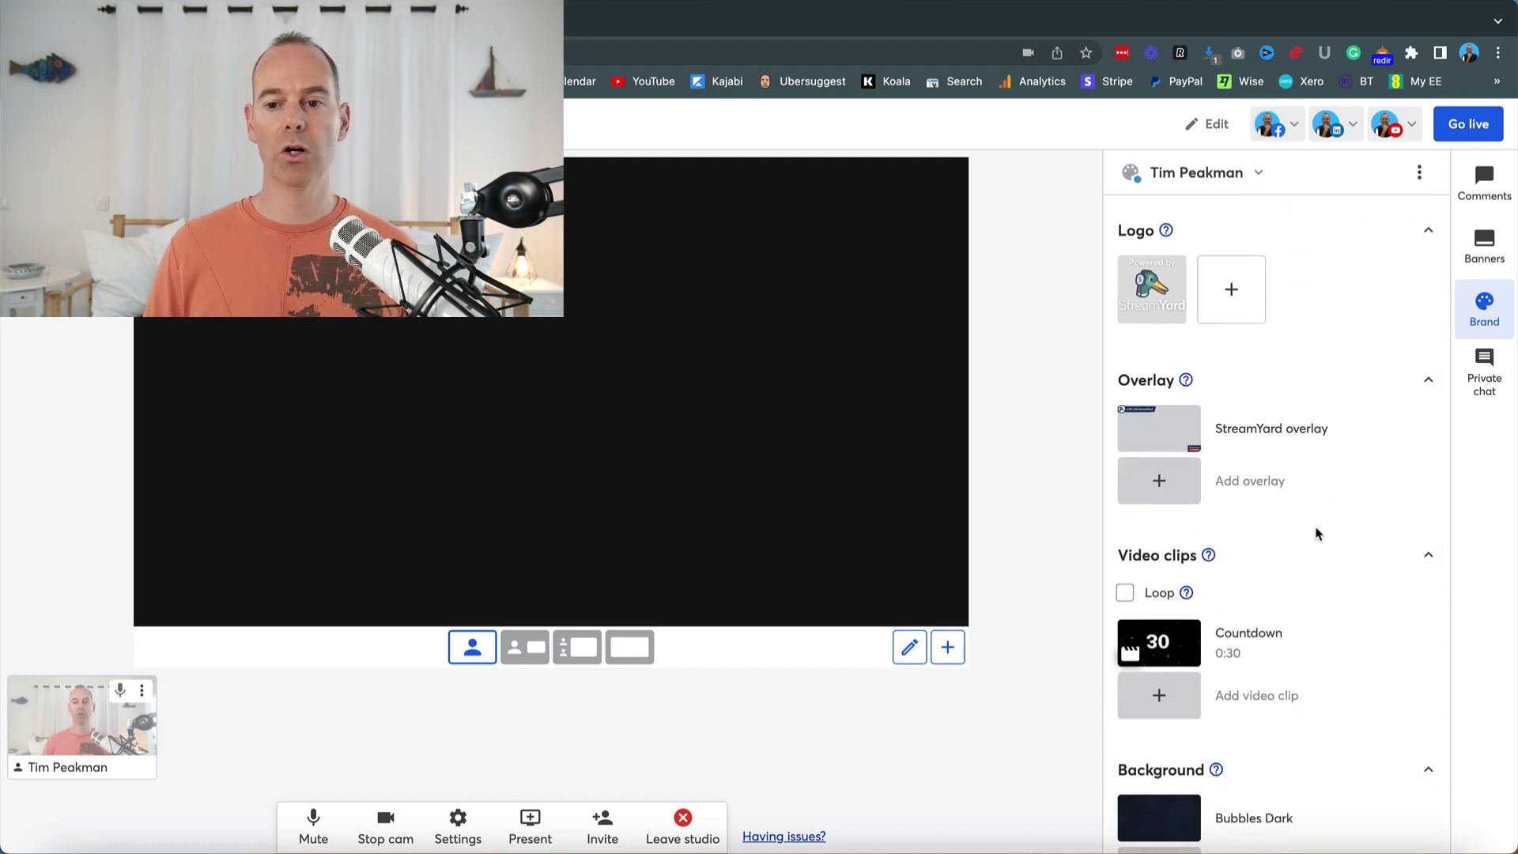
pyautogui.moveTo(1286, 648)
pyautogui.scroll(-4, 1279, 648)
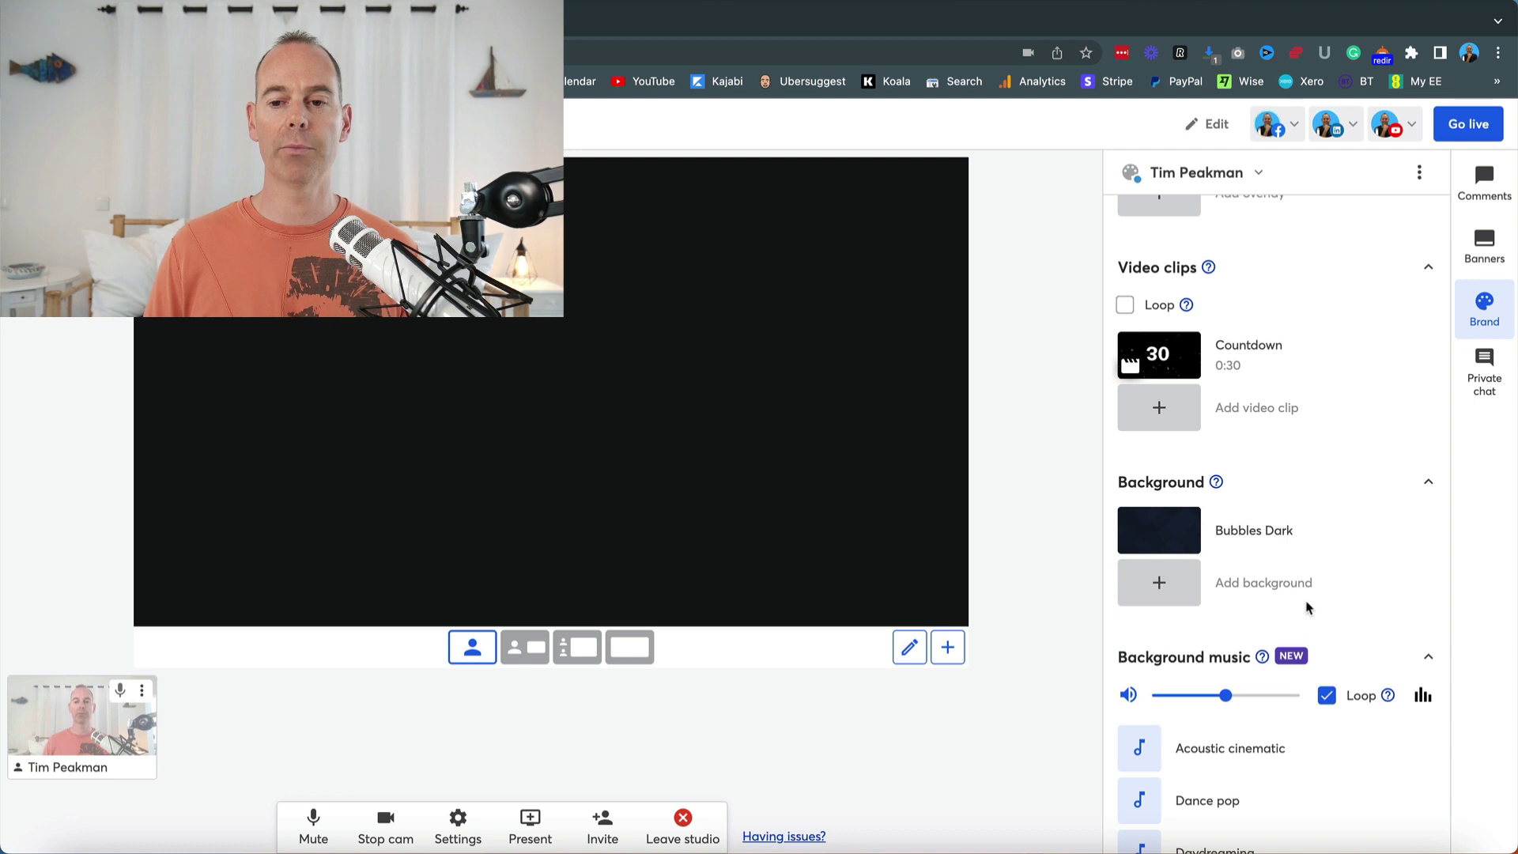
pyautogui.scroll(-5, 1313, 696)
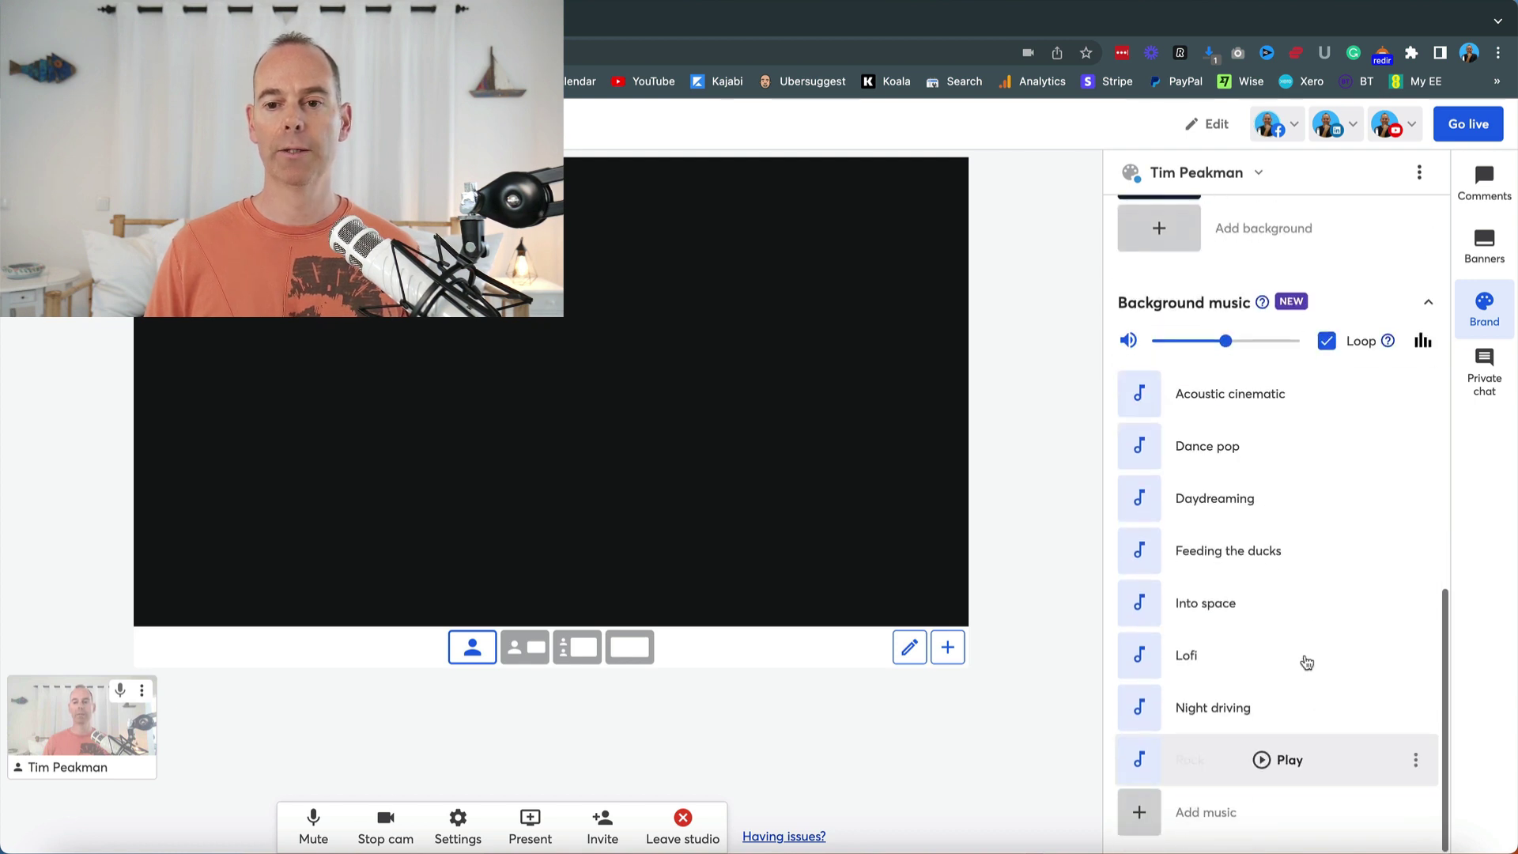
pyautogui.scroll(3, 1319, 637)
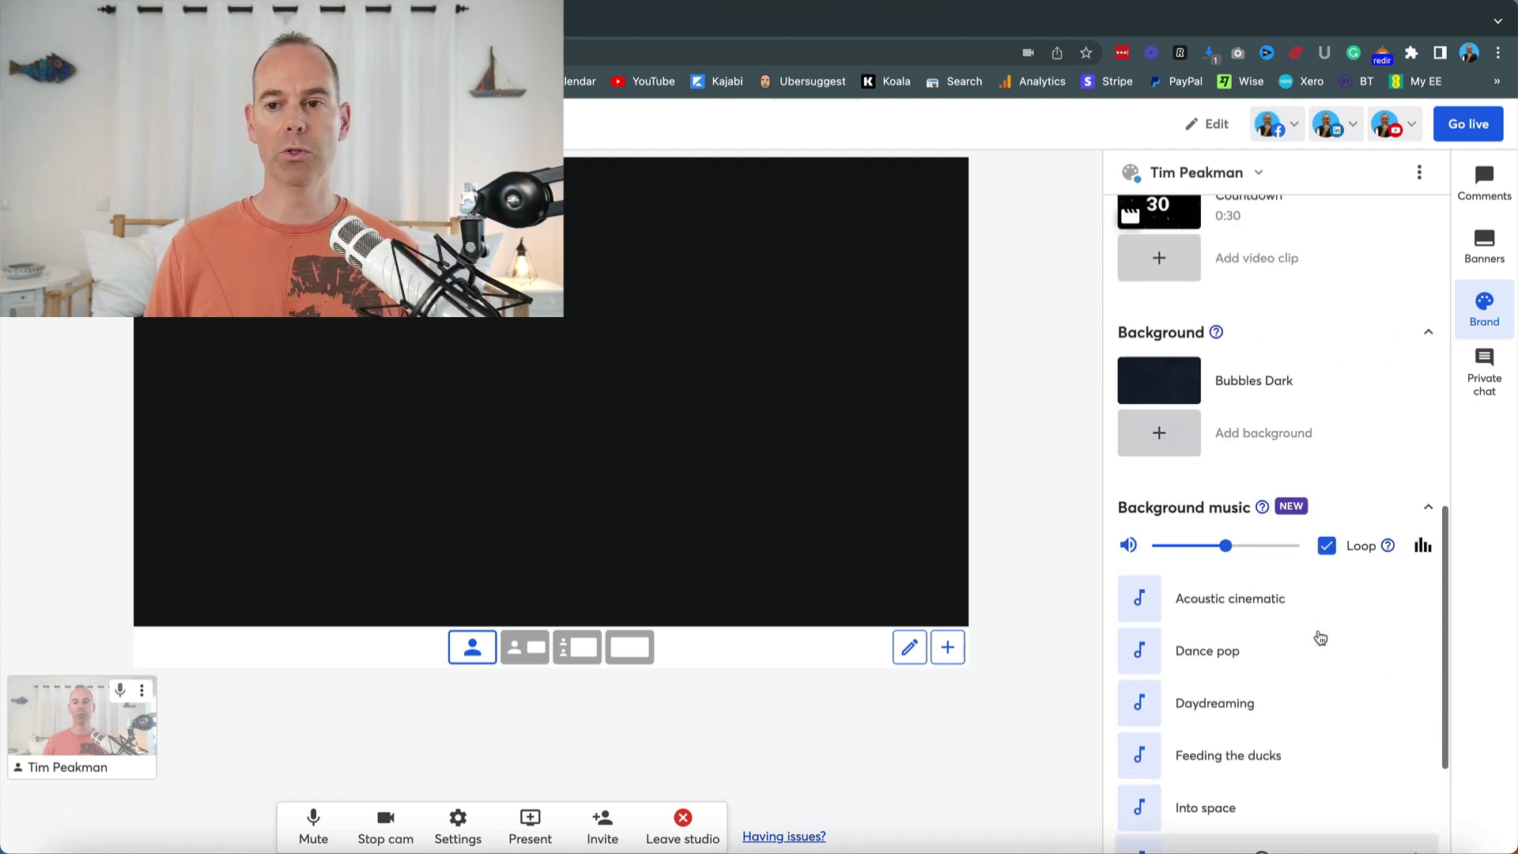
pyautogui.scroll(3, 1320, 638)
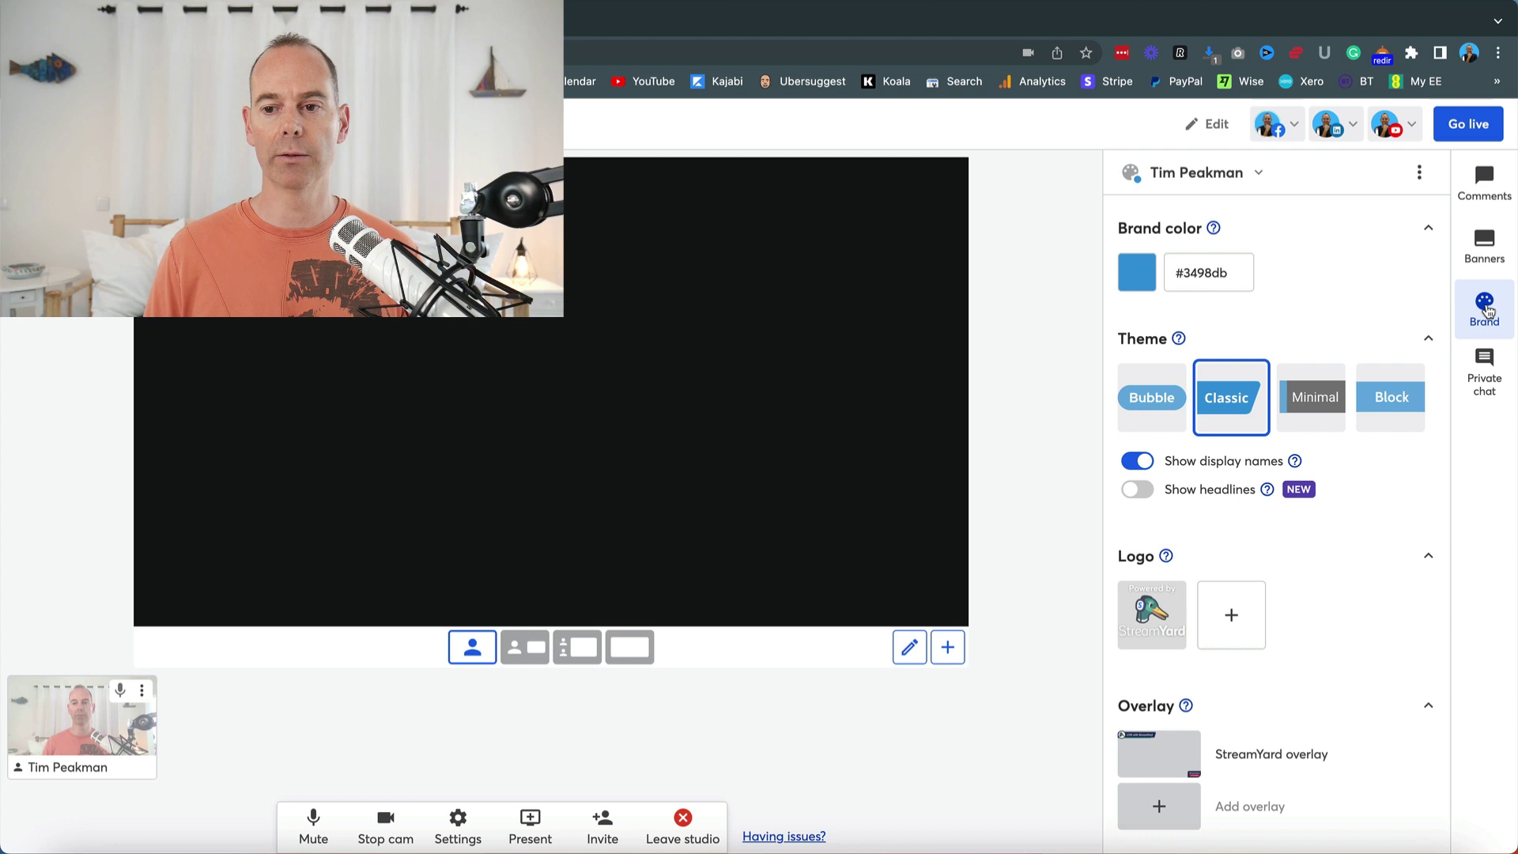
pyautogui.click(1487, 360)
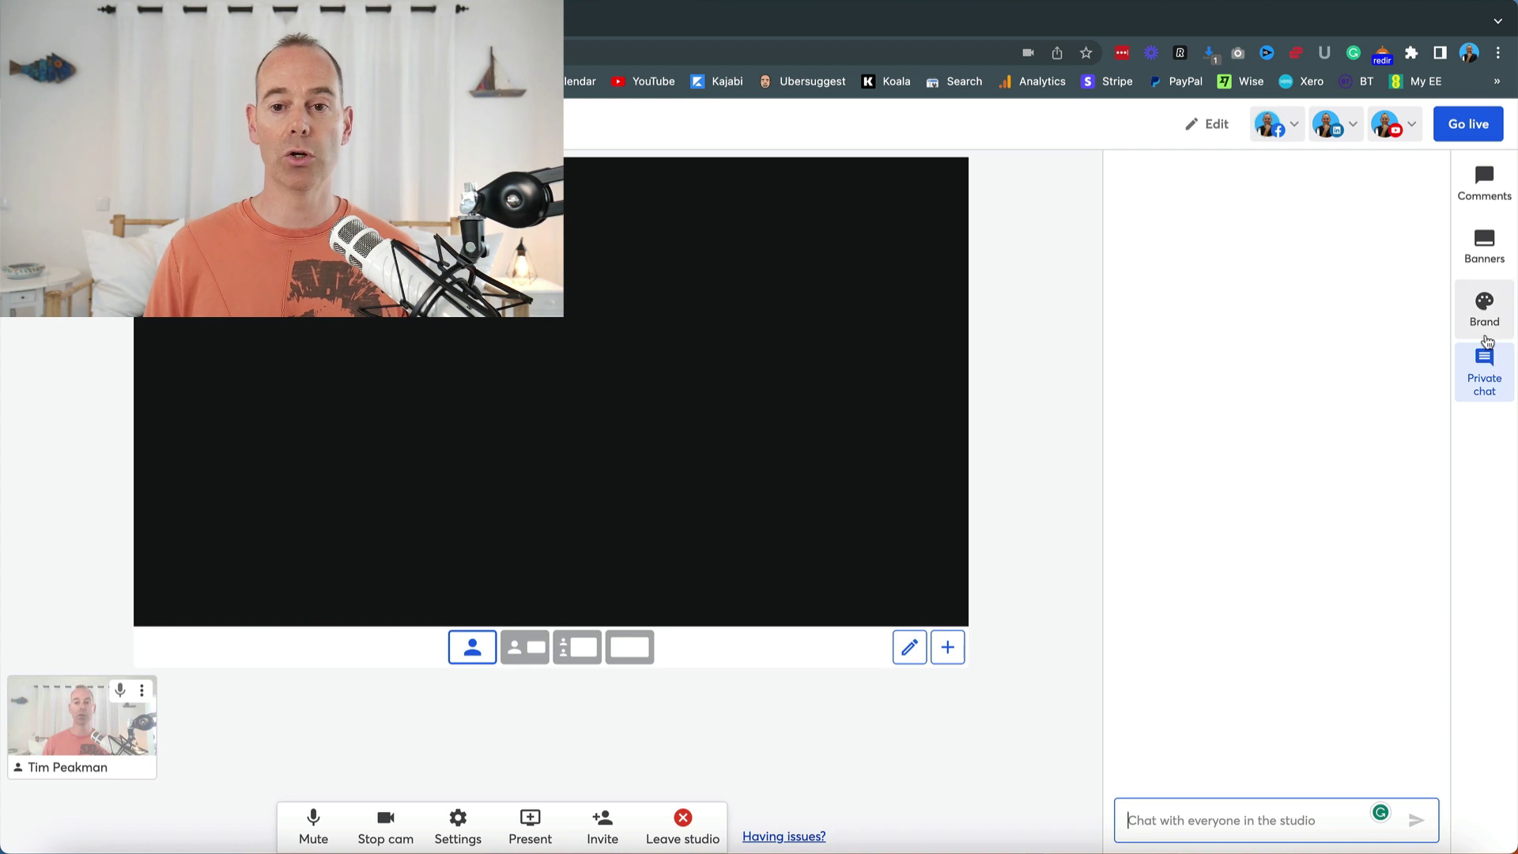
pyautogui.click(1487, 181)
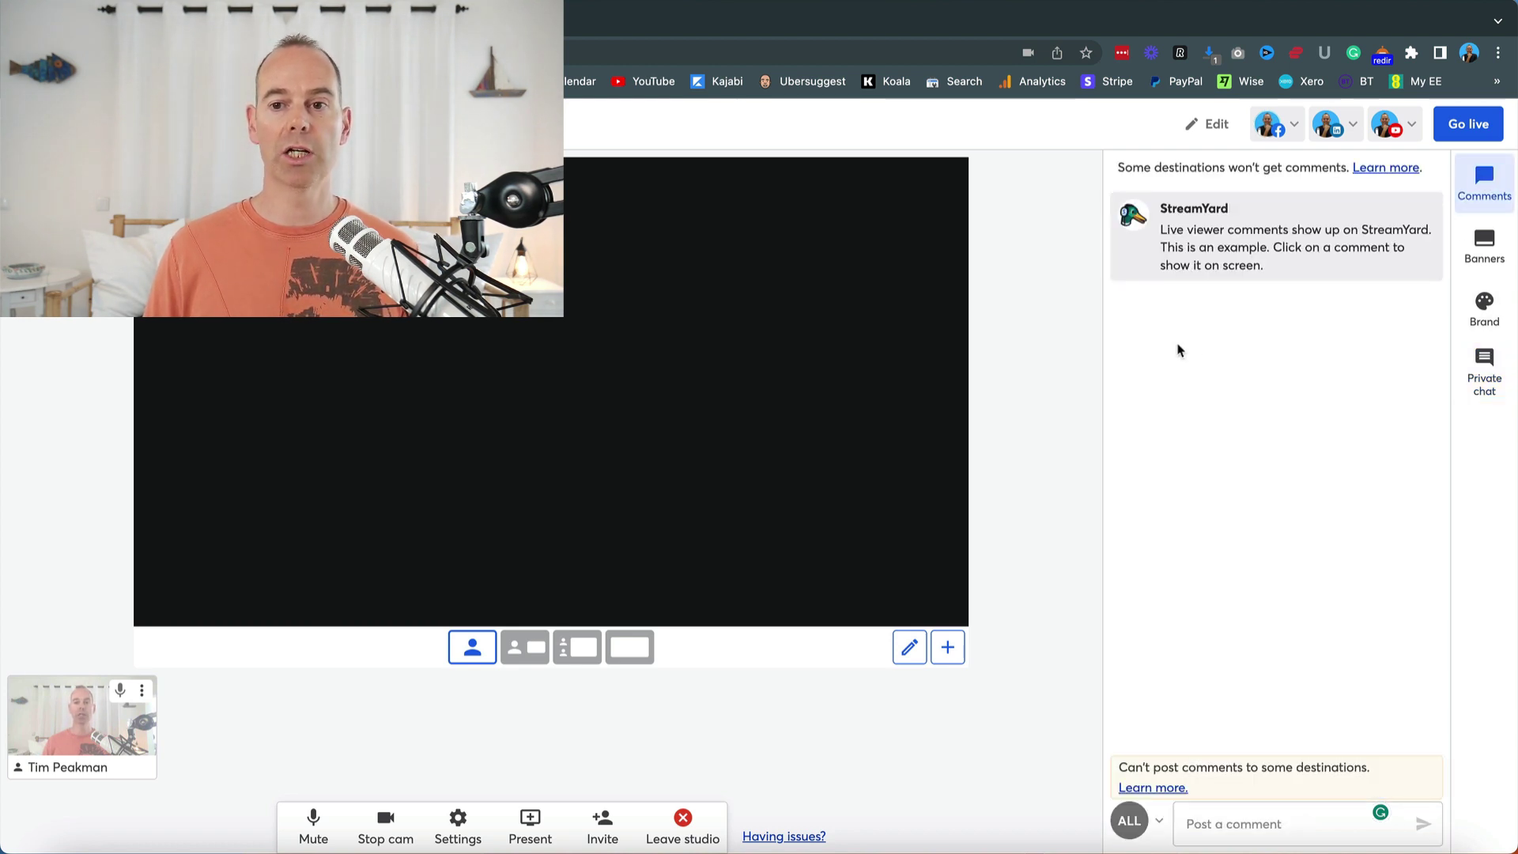
pyautogui.click(1485, 245)
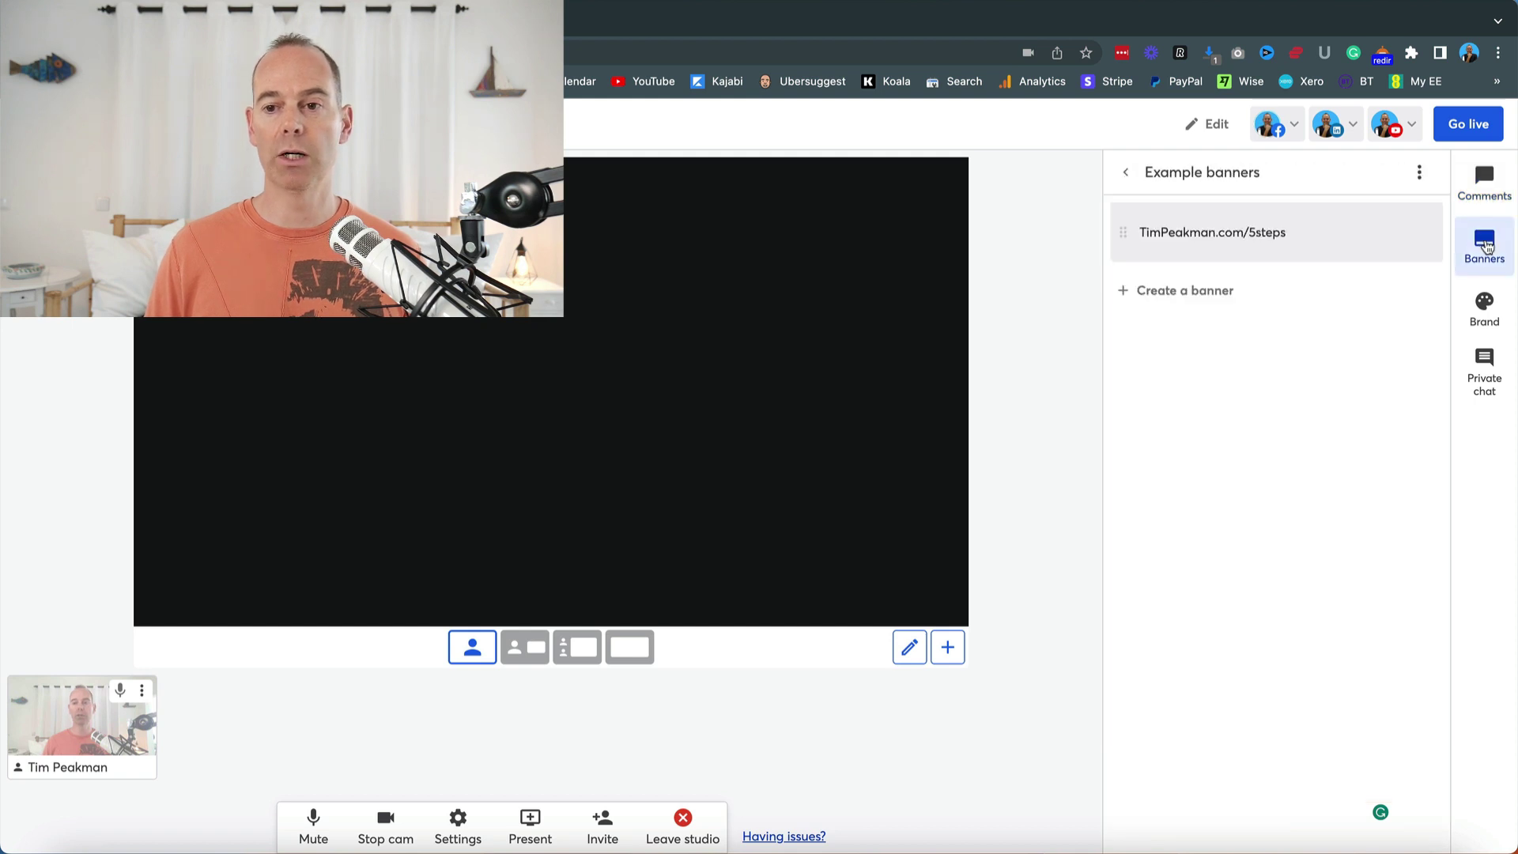
pyautogui.click(1271, 234)
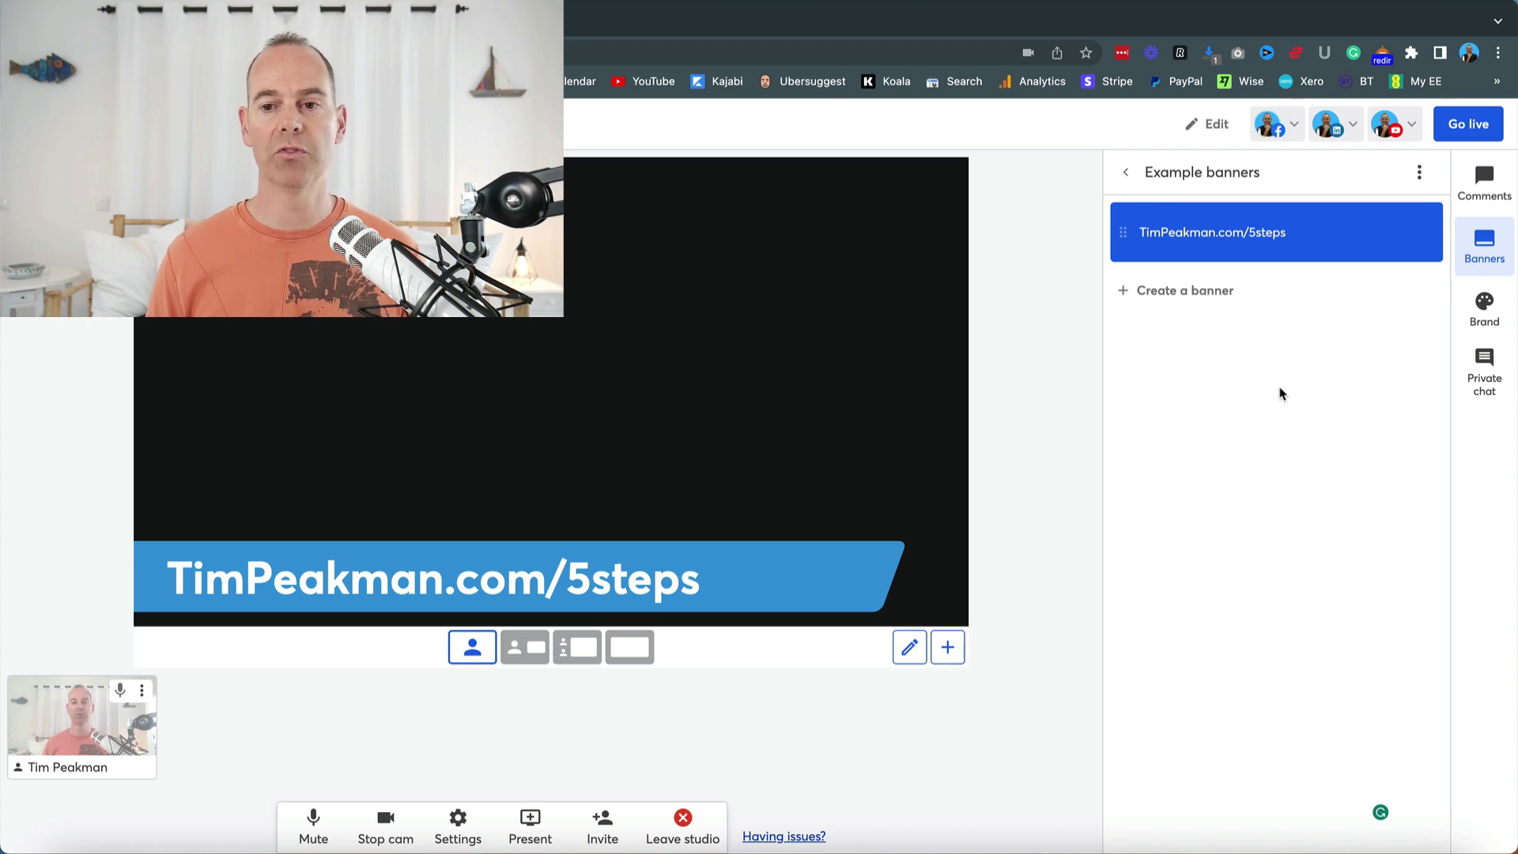
pyautogui.click(1270, 235)
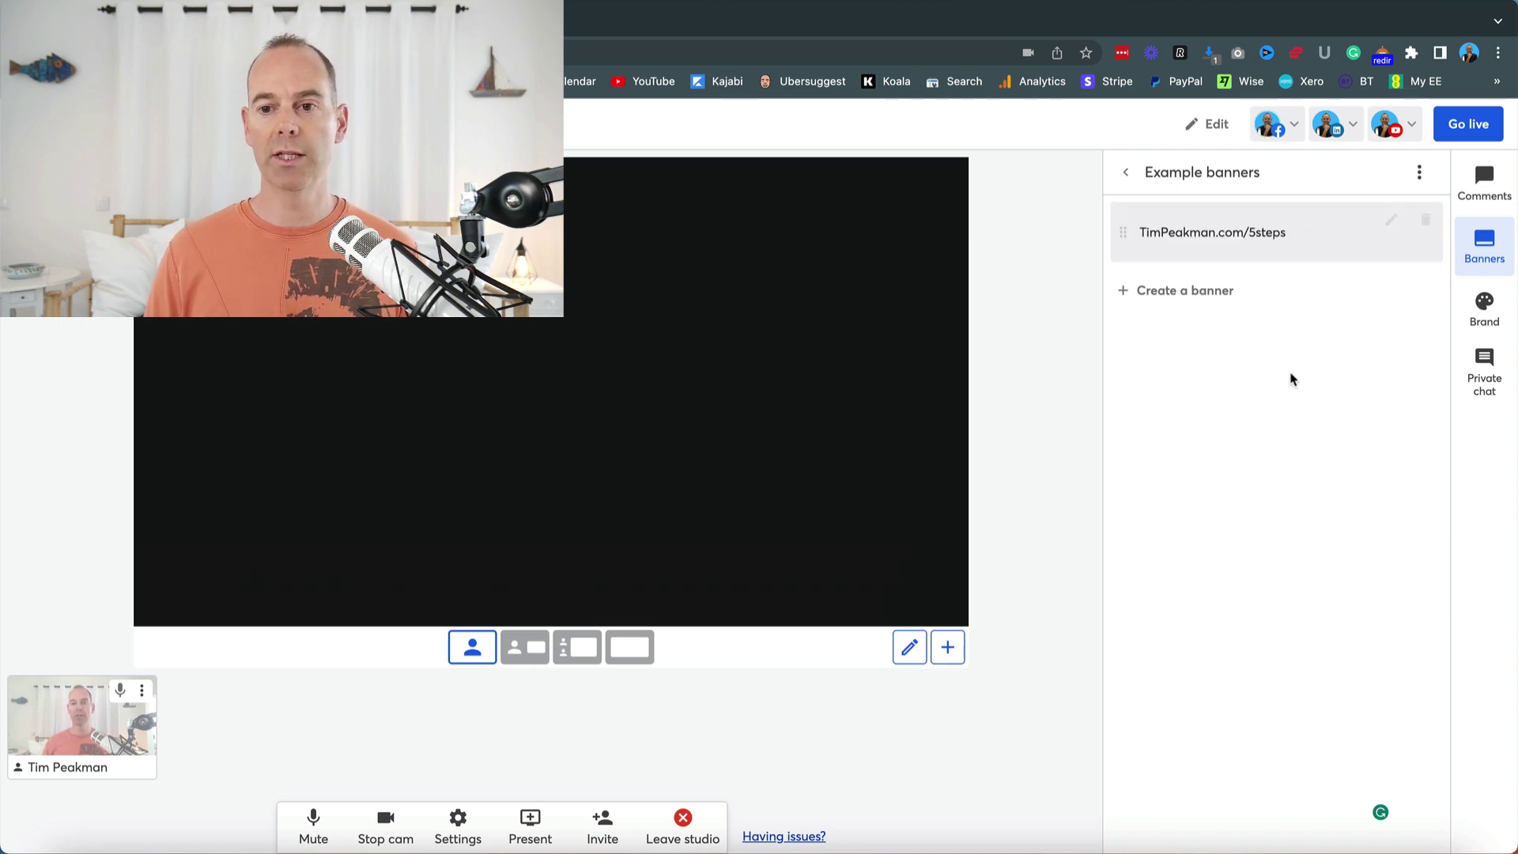
pyautogui.click(1490, 182)
pyautogui.click(1485, 245)
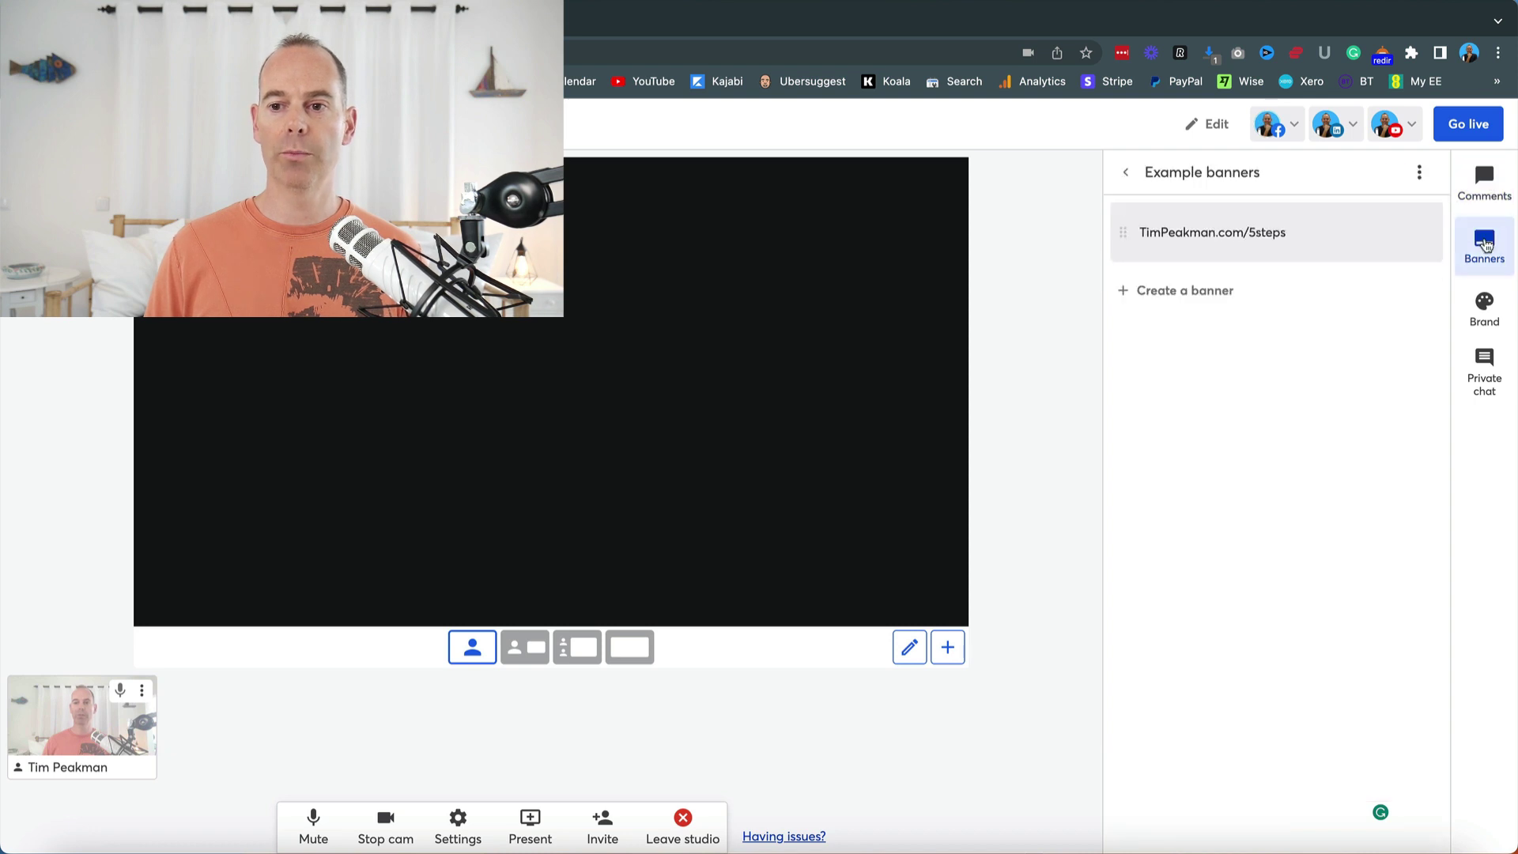
pyautogui.click(1488, 306)
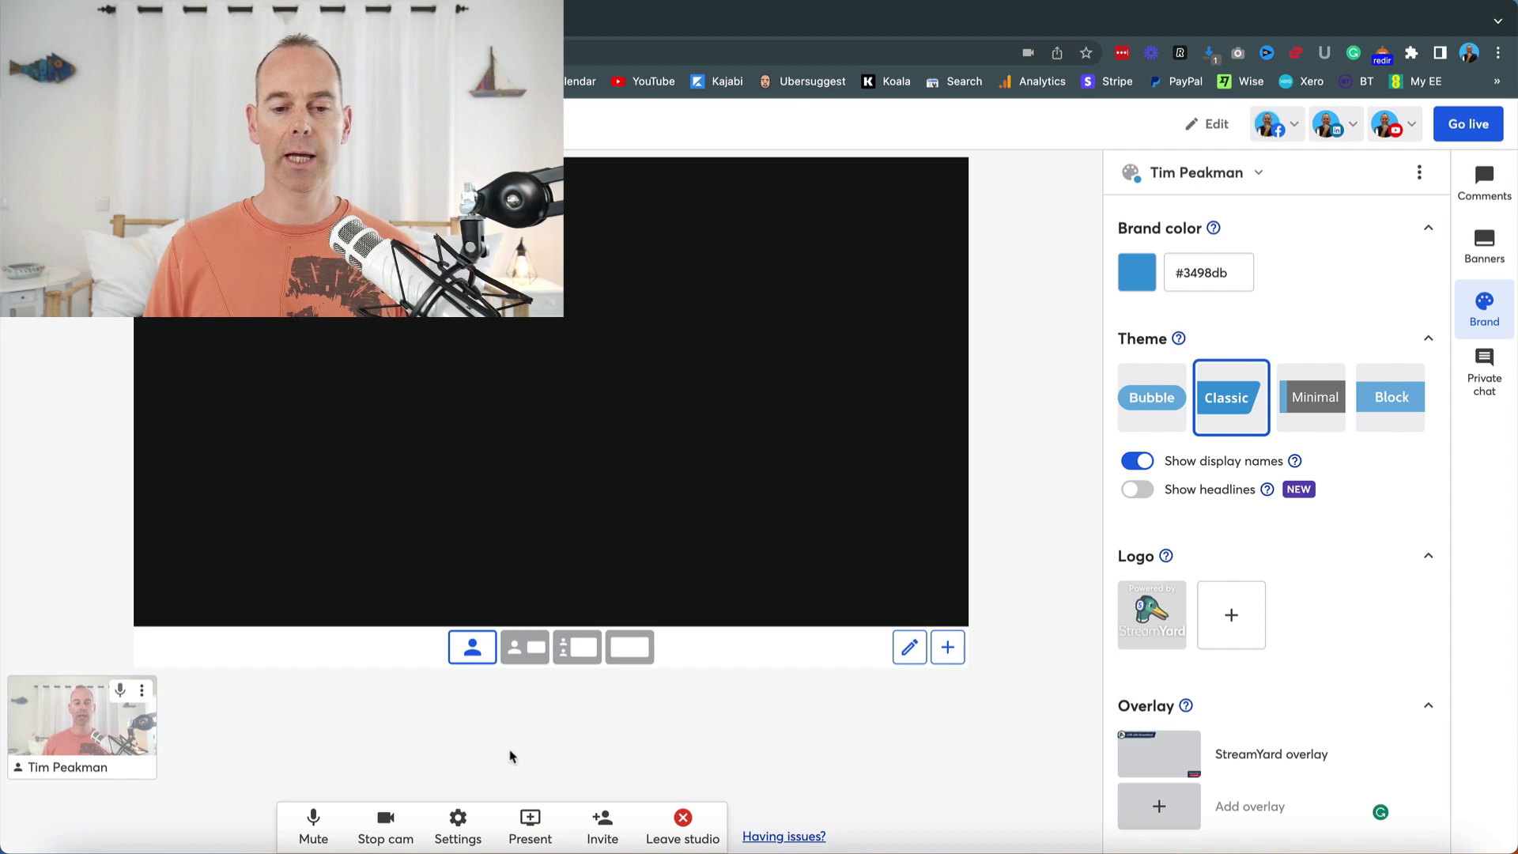
# - Put the camera on stage and present the 'Review The Process And Improve Your Performance' slides
pyautogui.click(84, 731)
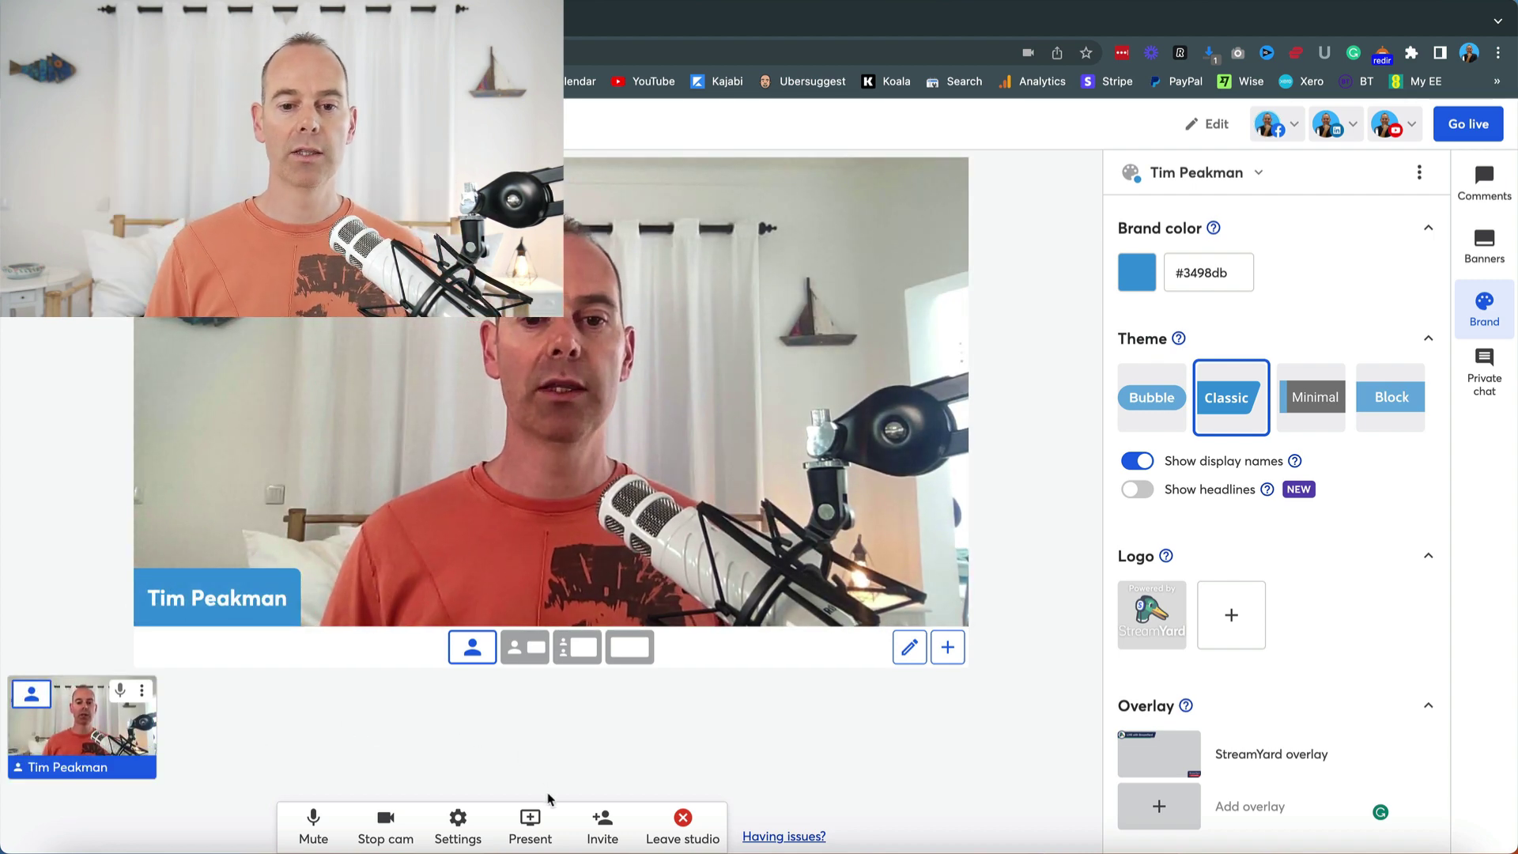
pyautogui.click(531, 823)
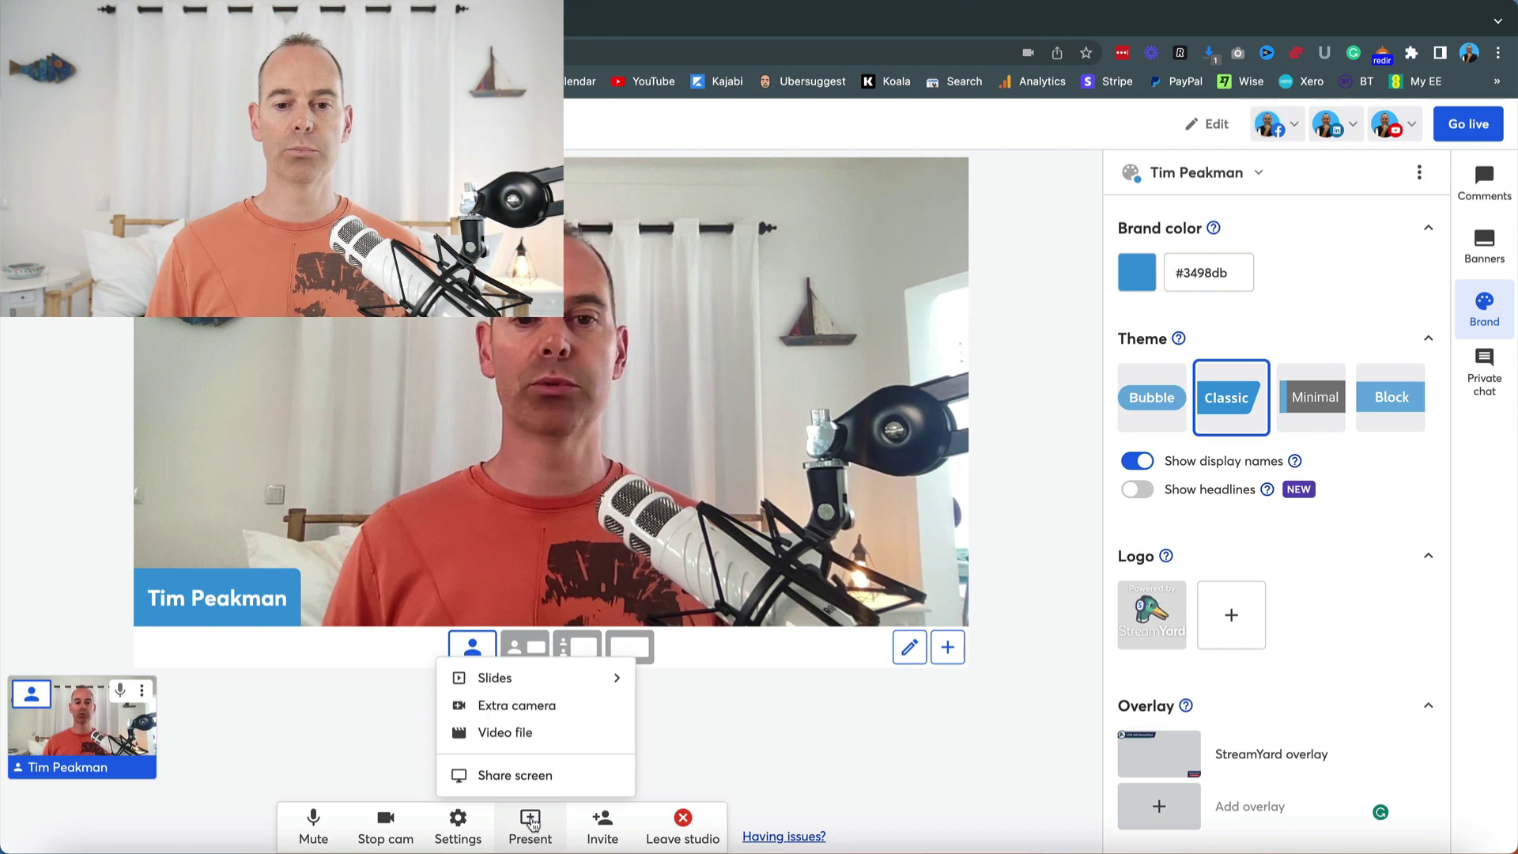
pyautogui.click(498, 679)
pyautogui.click(495, 531)
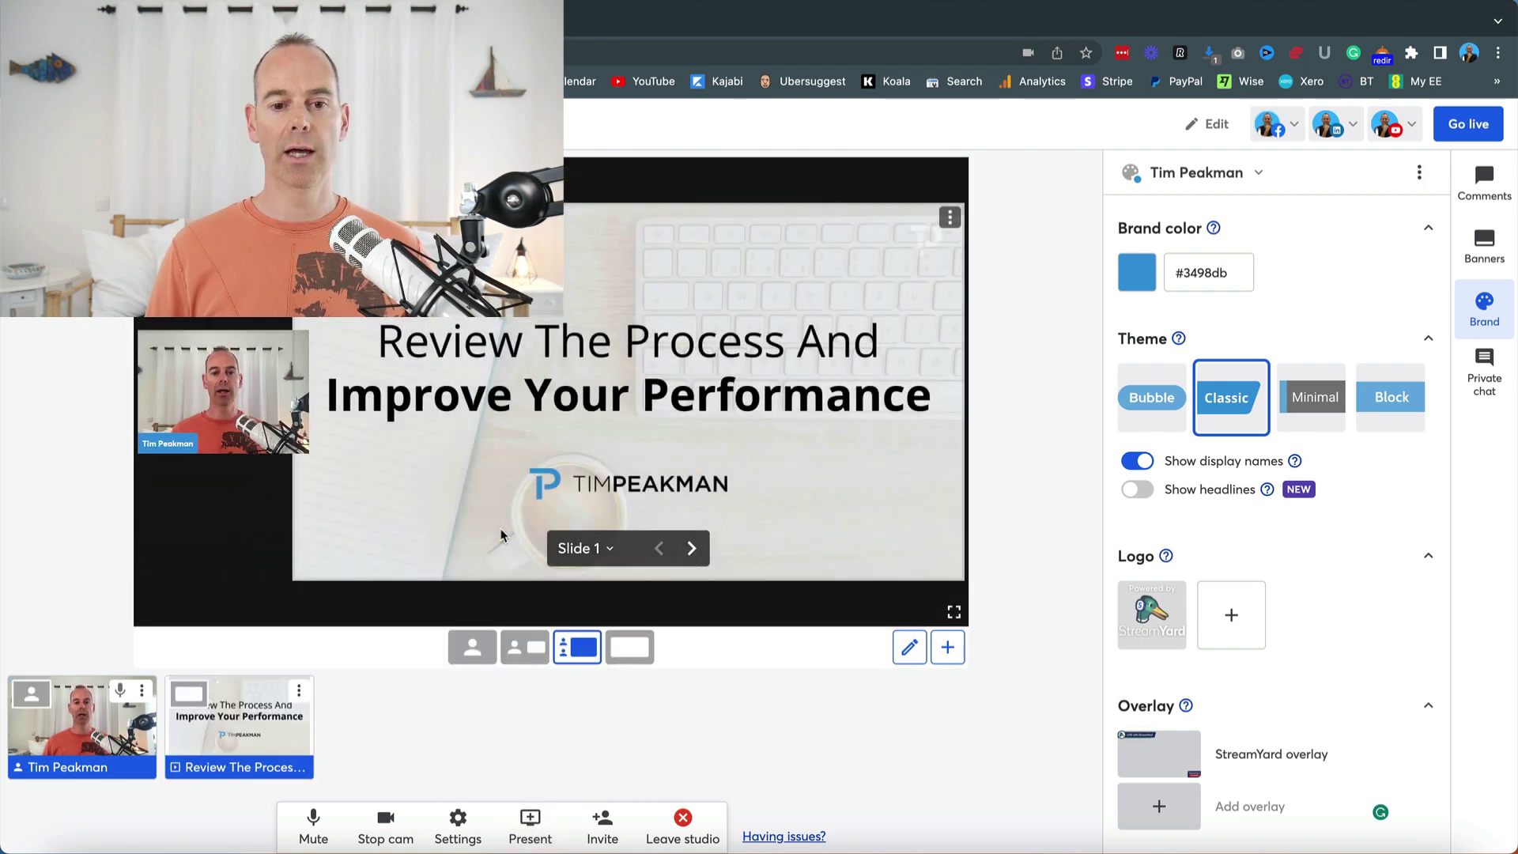